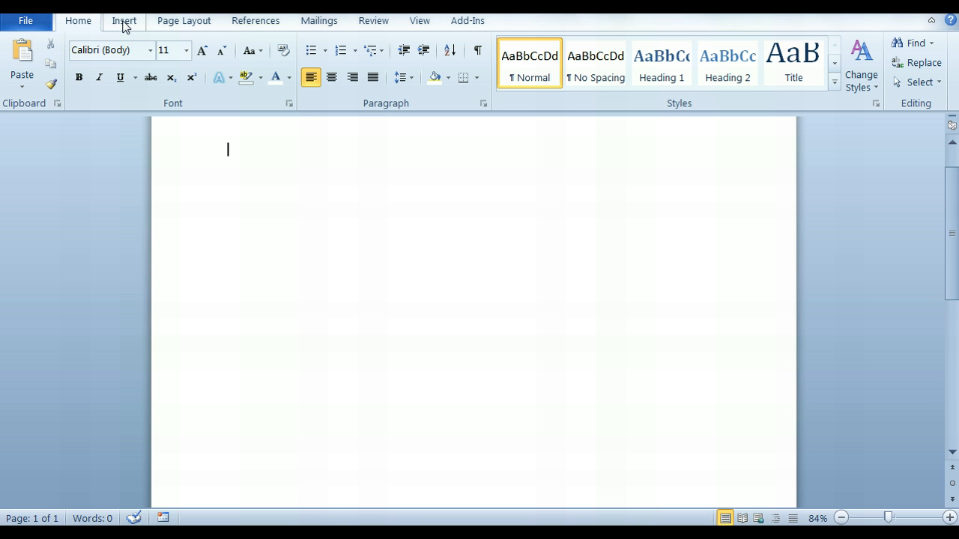
Step: Insert the puppy photo whose file name begins with "Olie" from the Pictures library into the blank document
click(124, 22)
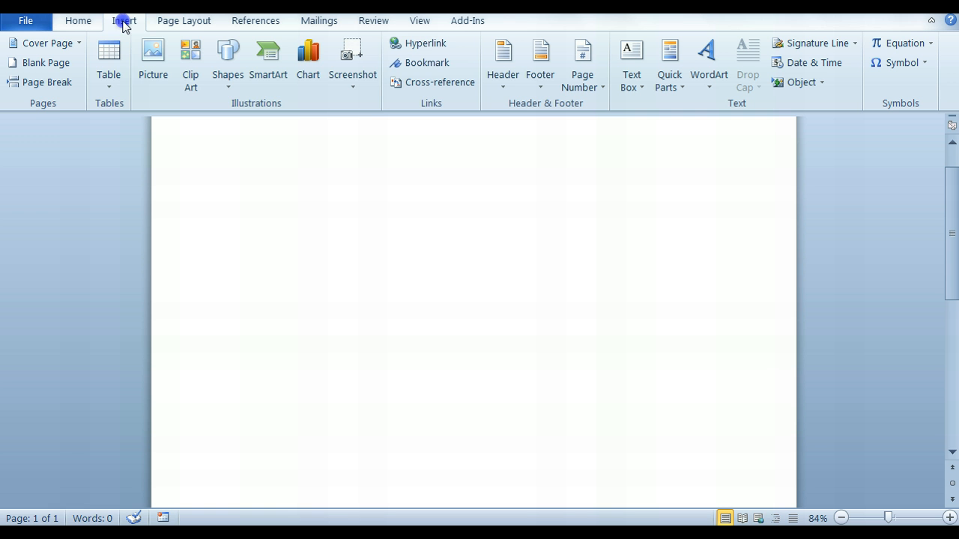
click(158, 58)
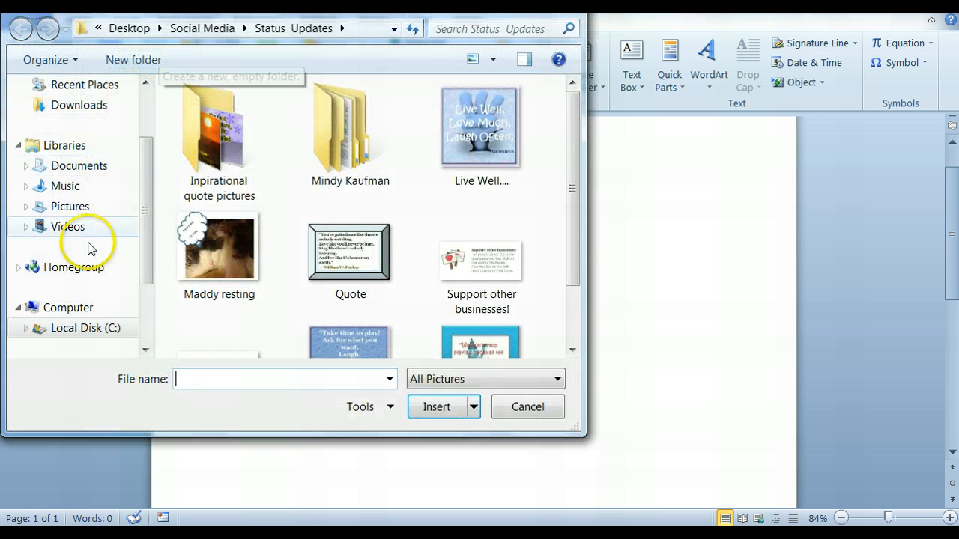
click(79, 209)
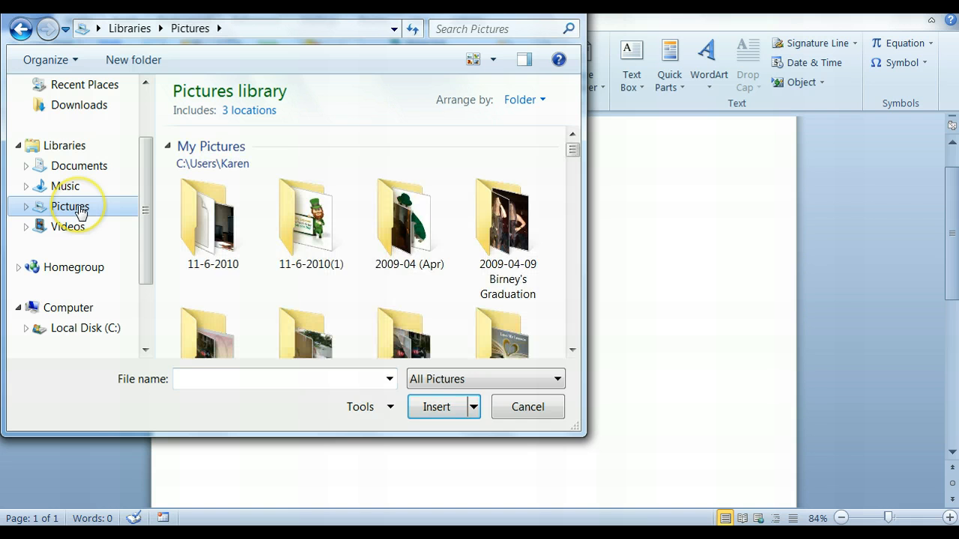
click(229, 377)
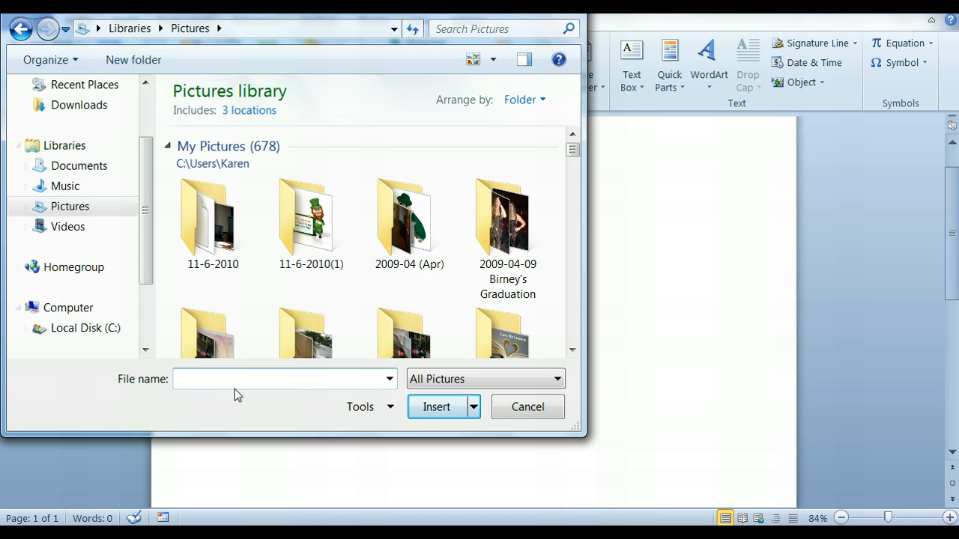
text(ol)
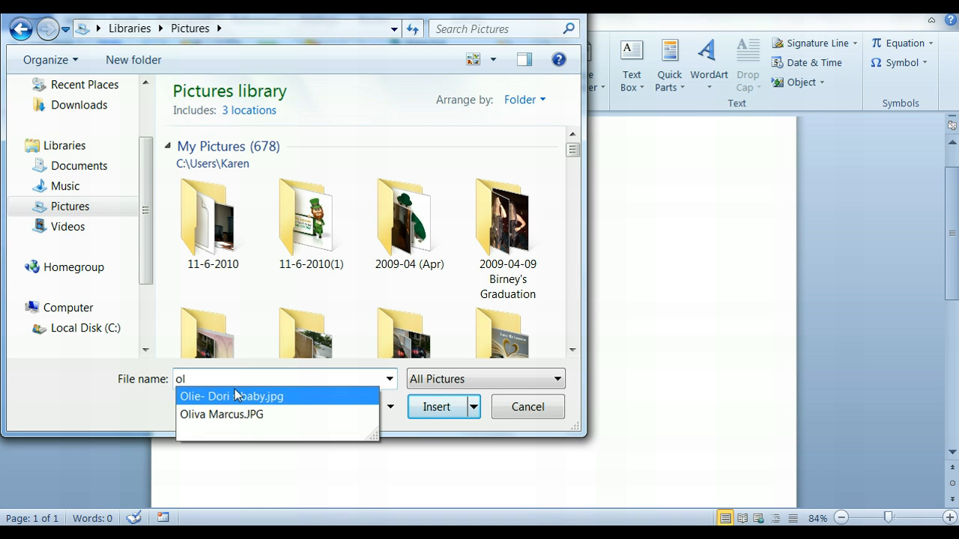
click(235, 397)
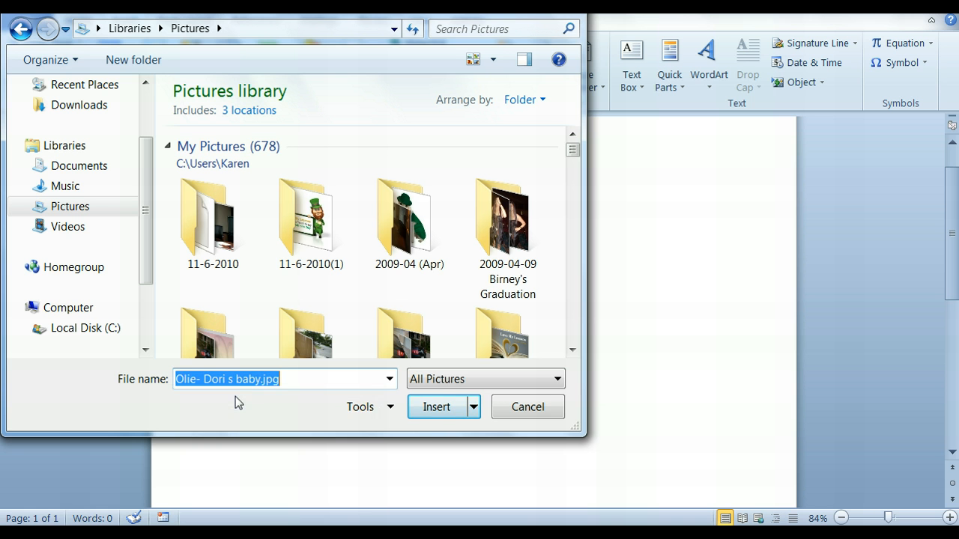
click(442, 408)
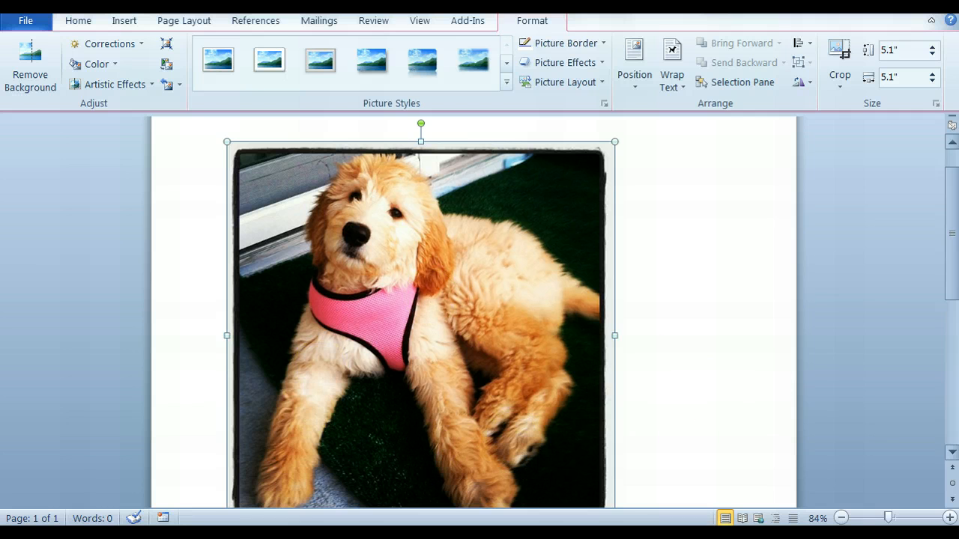
Step: Draw a text box about 2.79" by 0.72" over the photo's lower part and enter "The definition of Unconditional Love."
drag(952, 267, 954, 275)
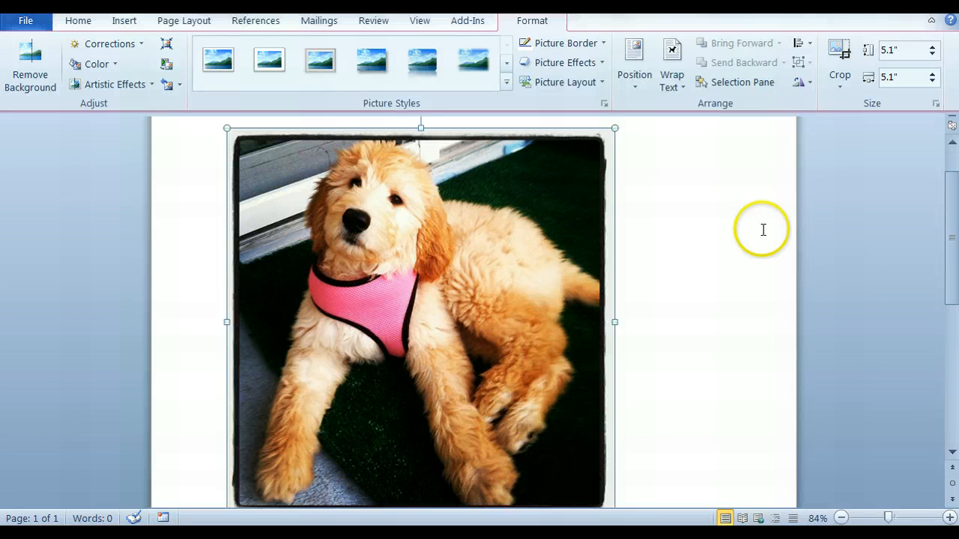
click(124, 21)
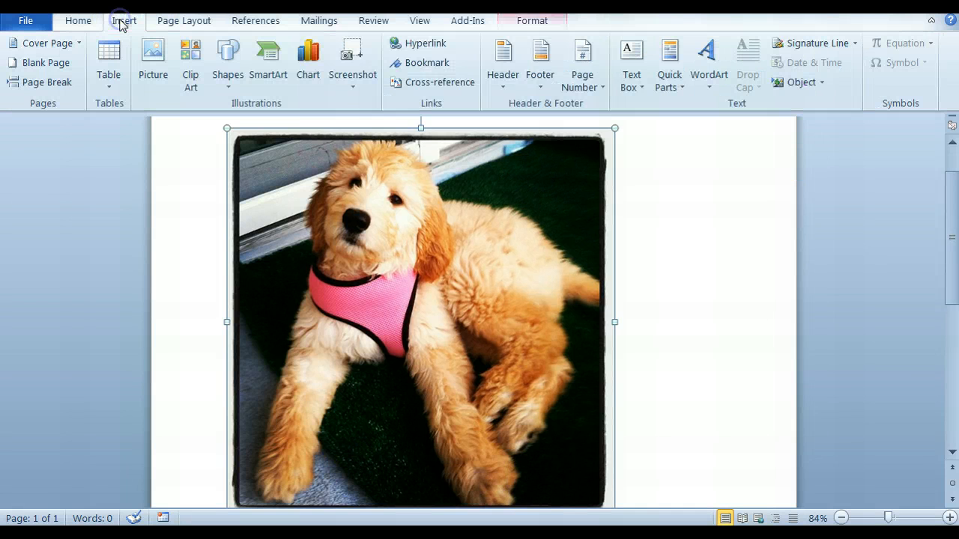
click(632, 60)
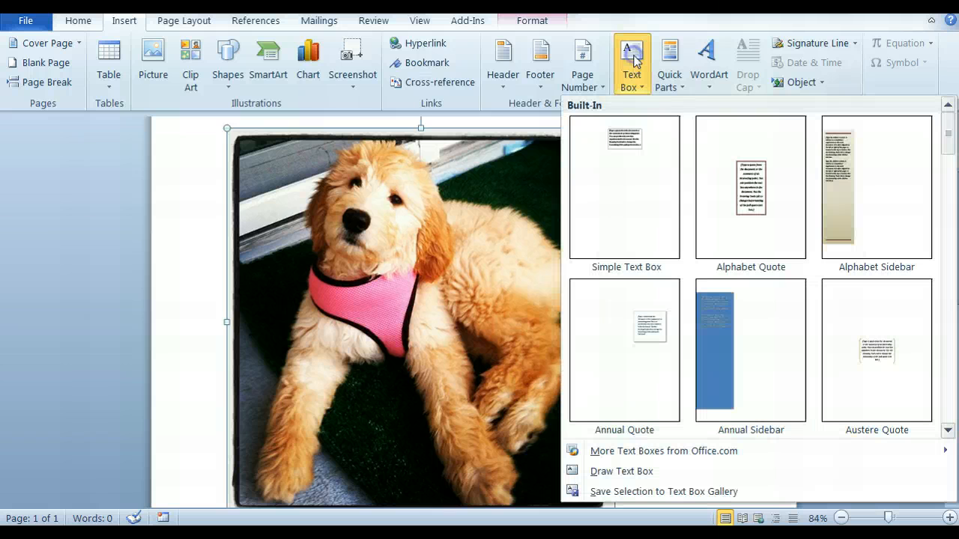
click(614, 472)
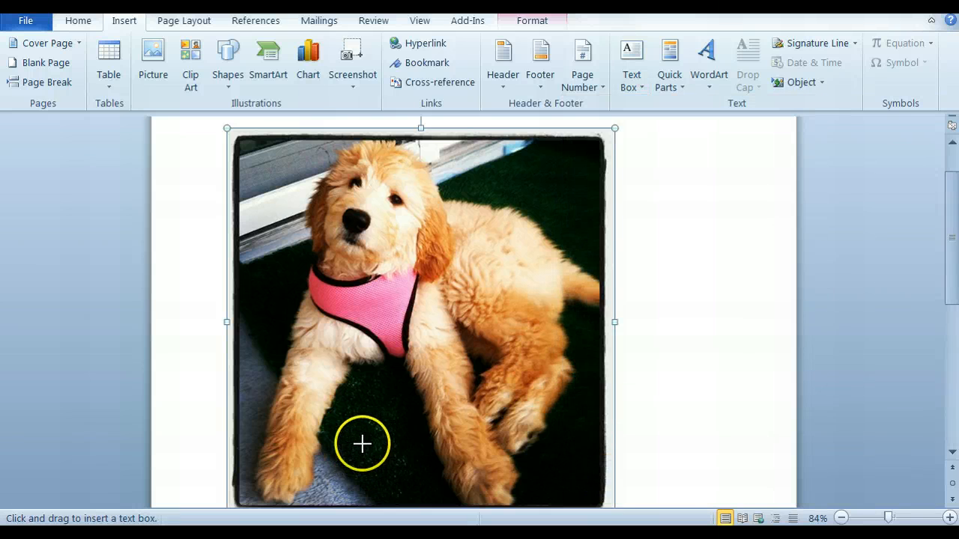
mouse_move(359, 431)
mouse_down()
mouse_move(360, 454)
mouse_move(502, 490)
mouse_move(571, 486)
mouse_up()
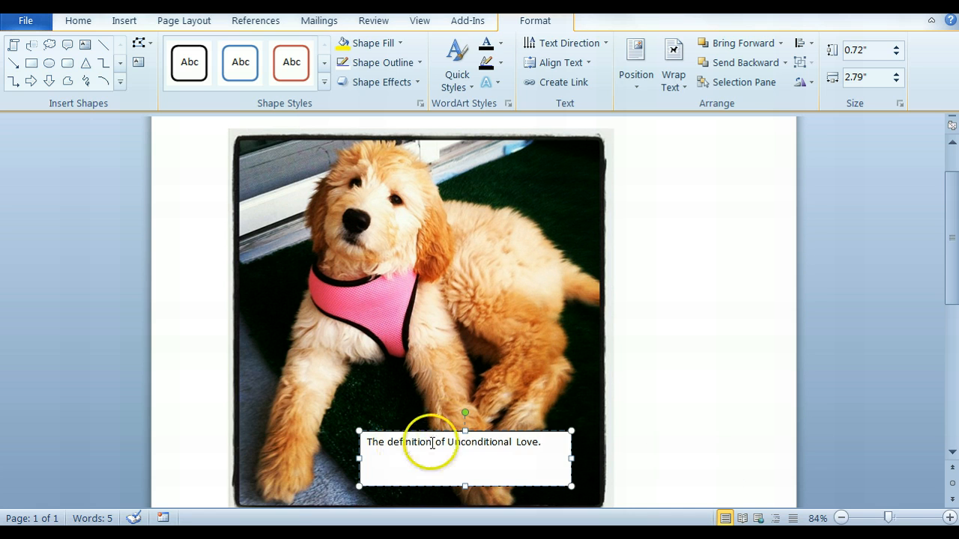
Step: Make the whole caption in the text box bold
click(549, 442)
drag(549, 442, 365, 448)
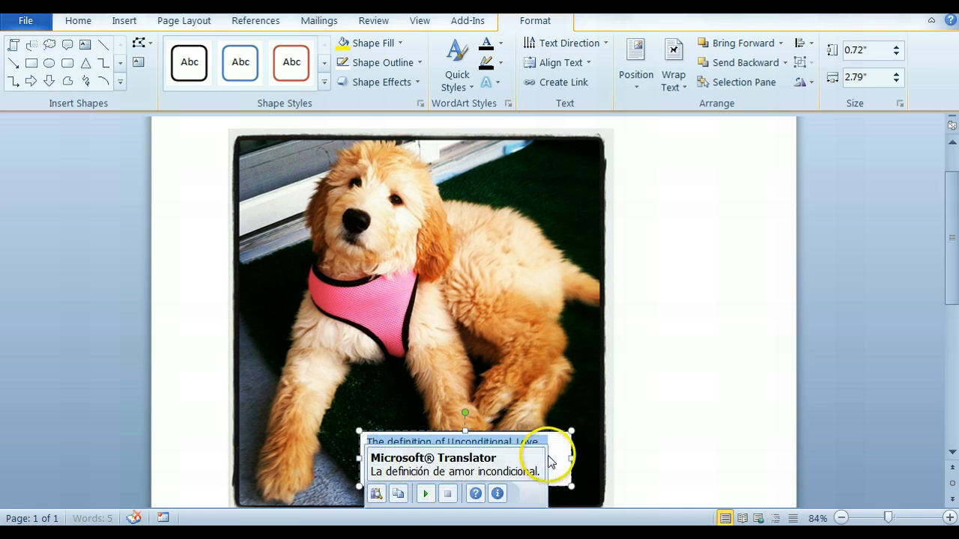
mouse_move(439, 459)
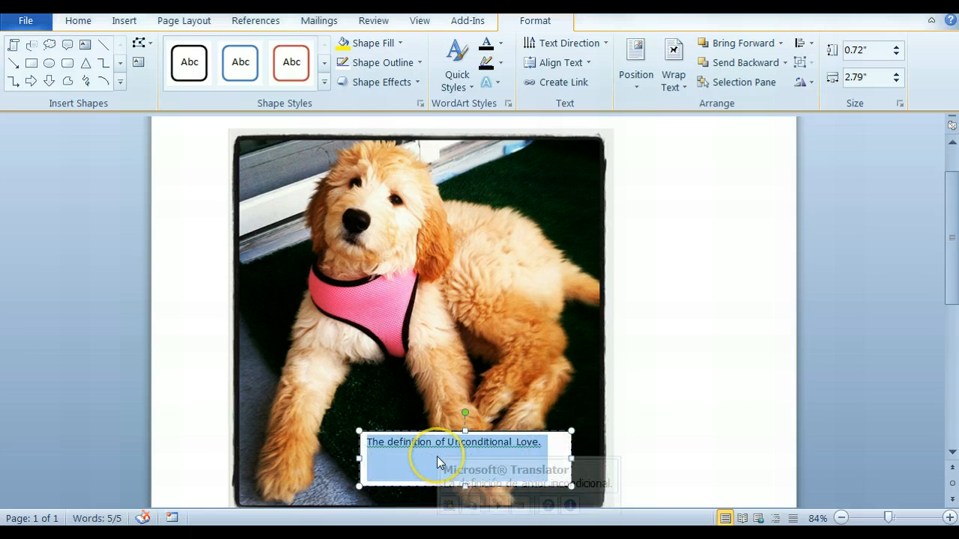
right_click(399, 442)
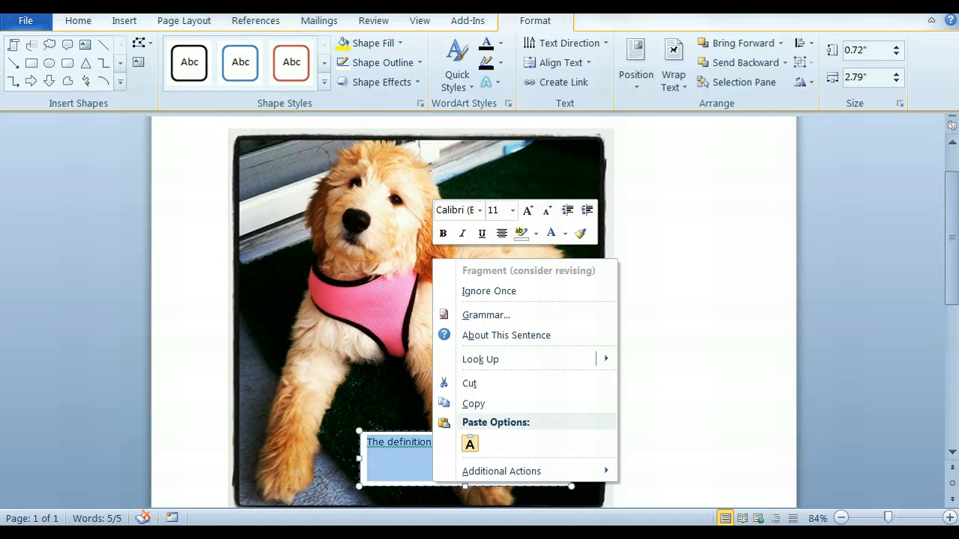
click(78, 20)
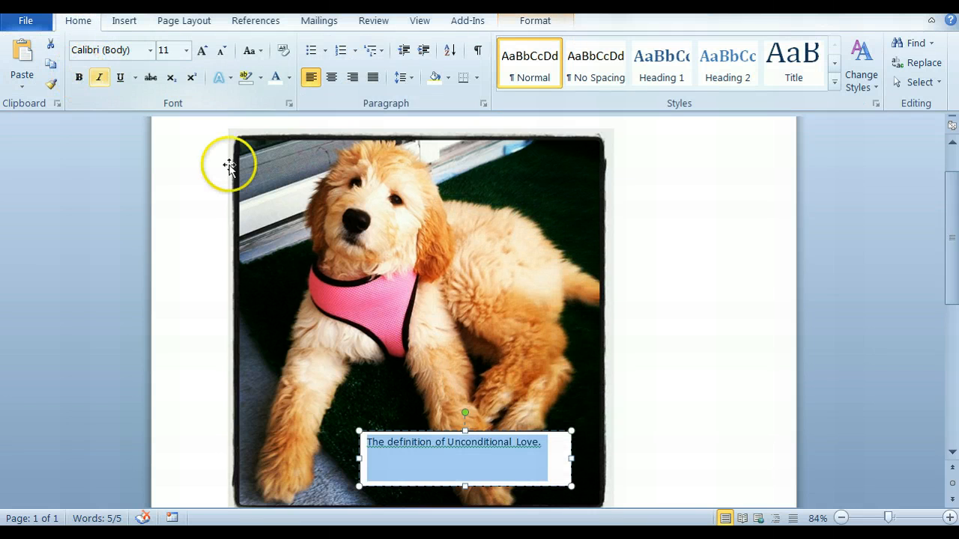
right_click(421, 451)
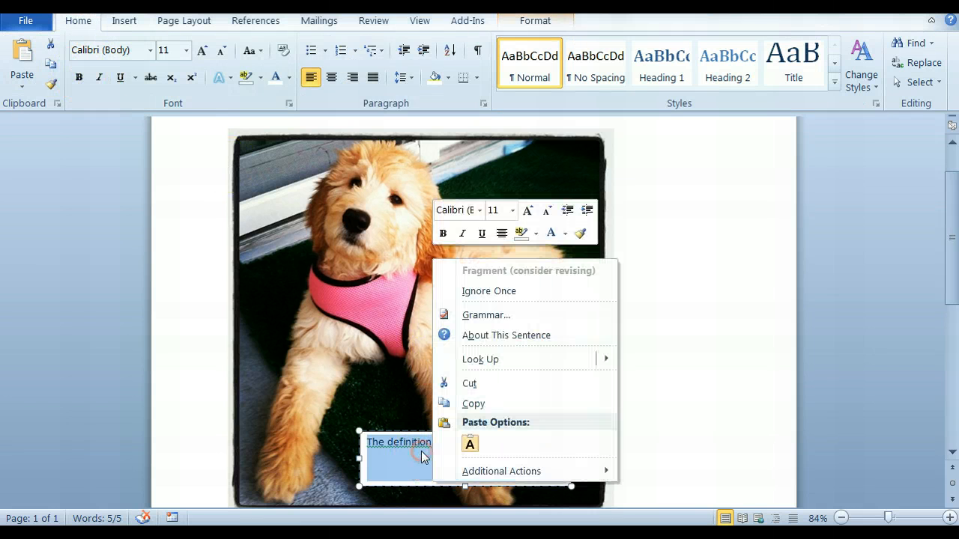
click(444, 234)
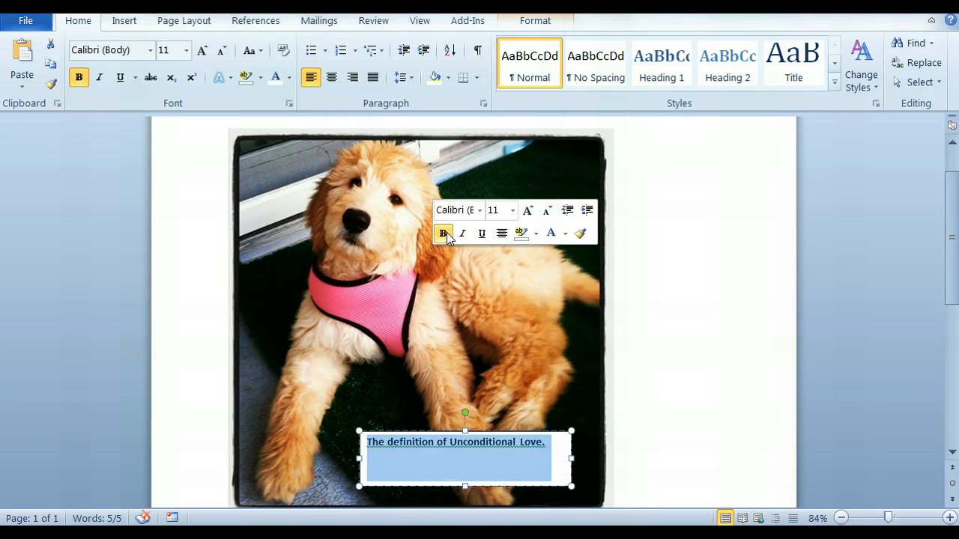
Step: Set the caption's font to Georgia and its size to 16
click(480, 210)
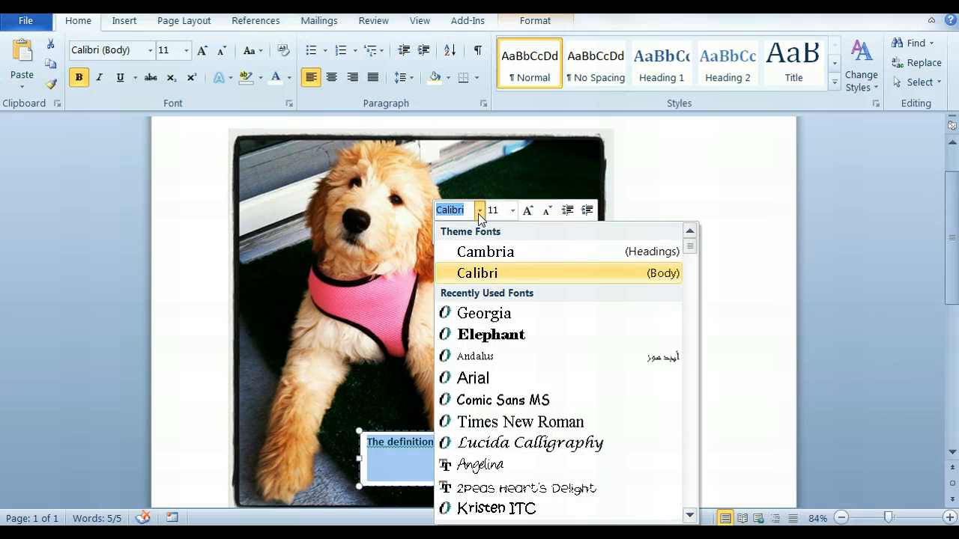
click(482, 314)
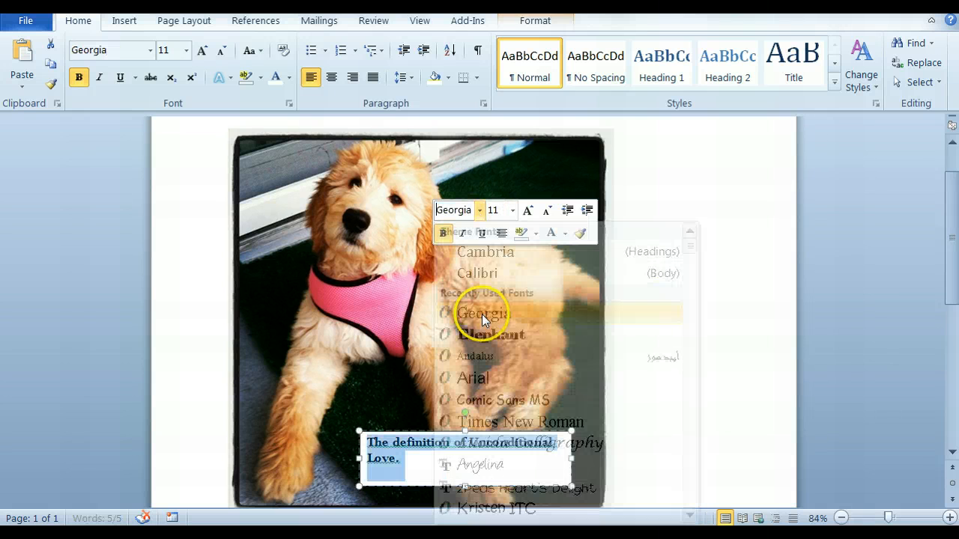
click(514, 211)
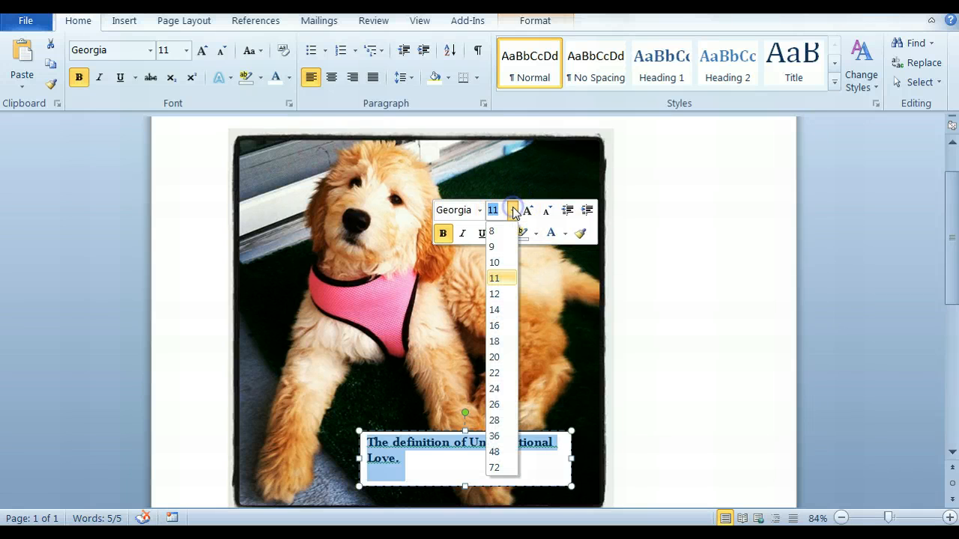
click(505, 326)
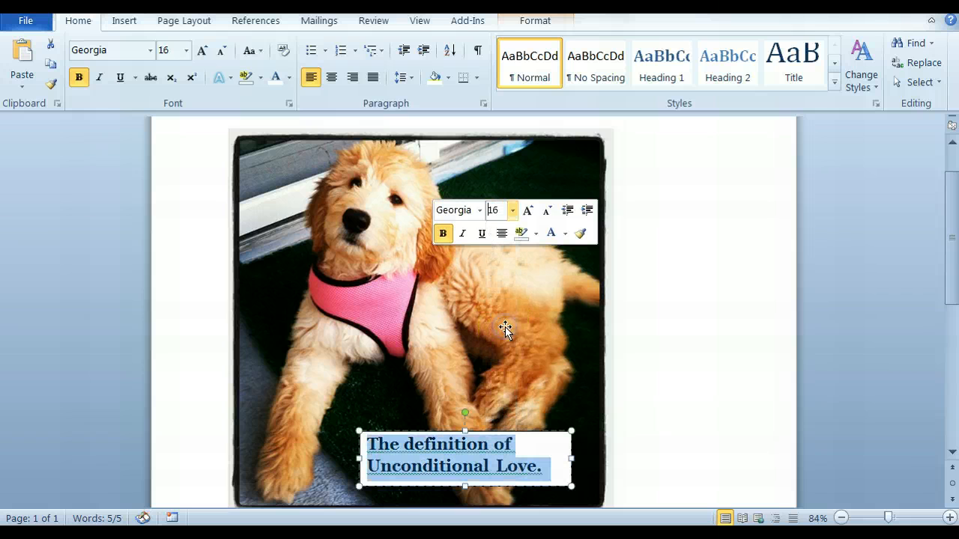
click(556, 467)
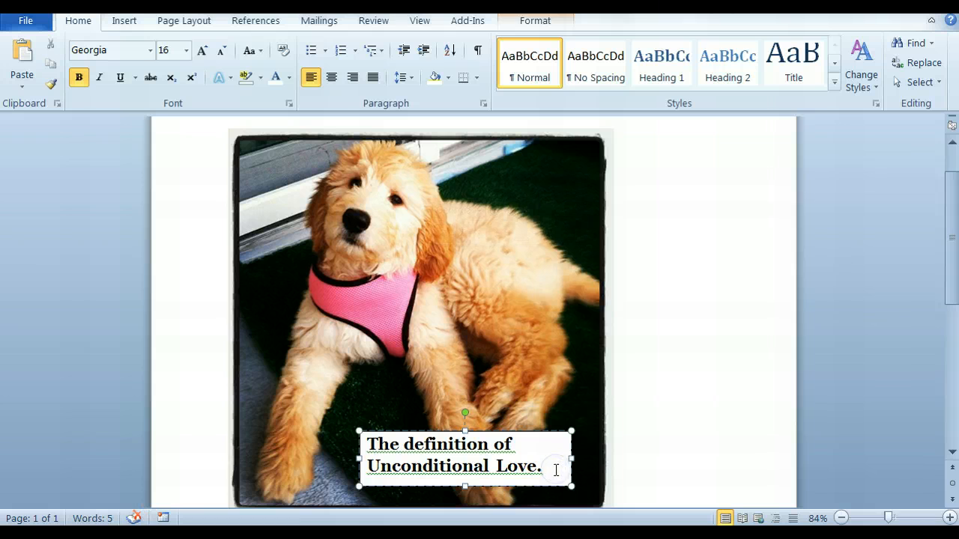
Step: Remove the bold formatting from "The definition of" in the caption
click(517, 445)
drag(516, 444, 365, 445)
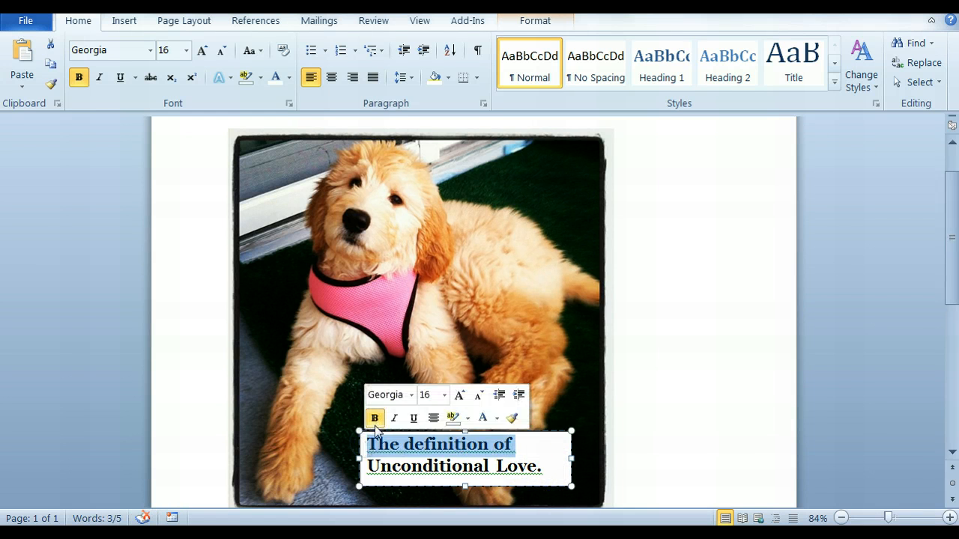
click(374, 418)
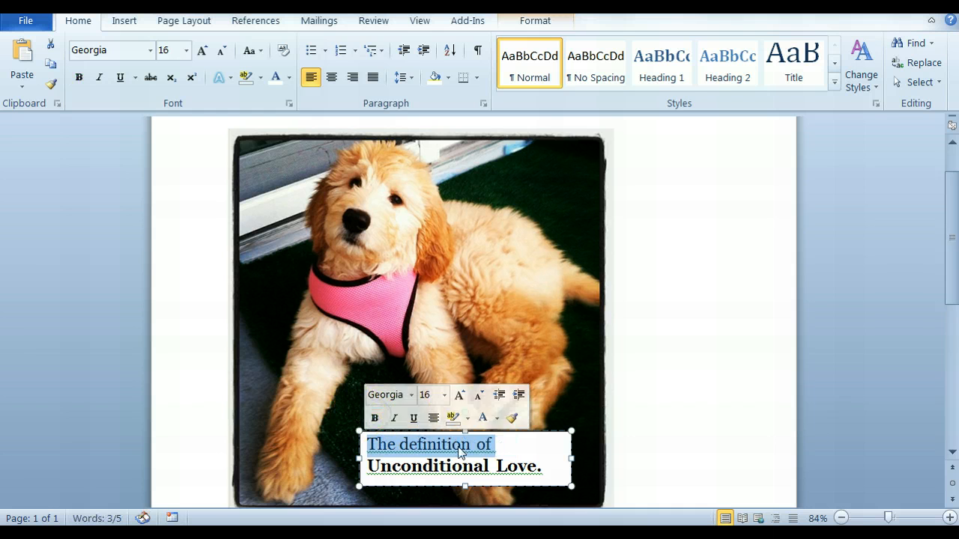
click(550, 460)
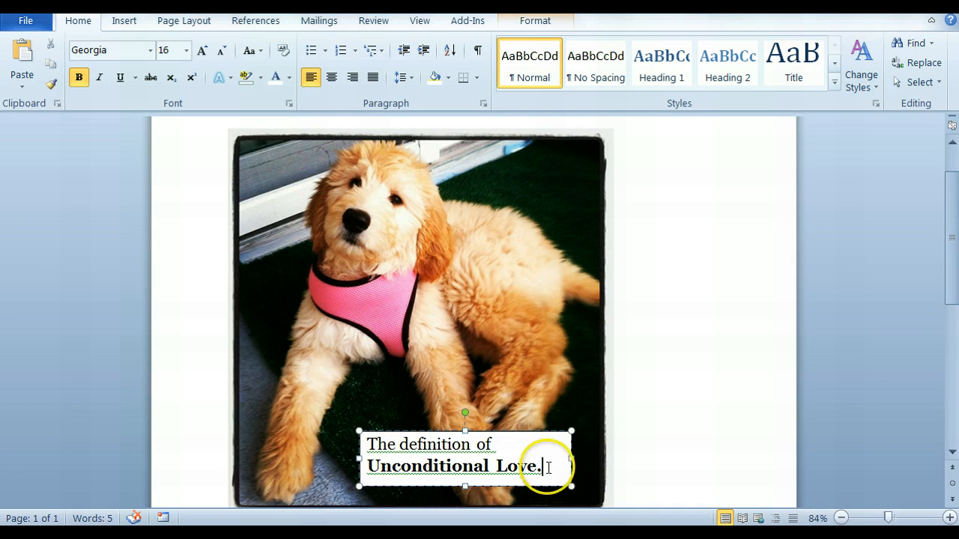
Step: Center both lines of the caption within the text box
click(465, 466)
drag(543, 467, 365, 448)
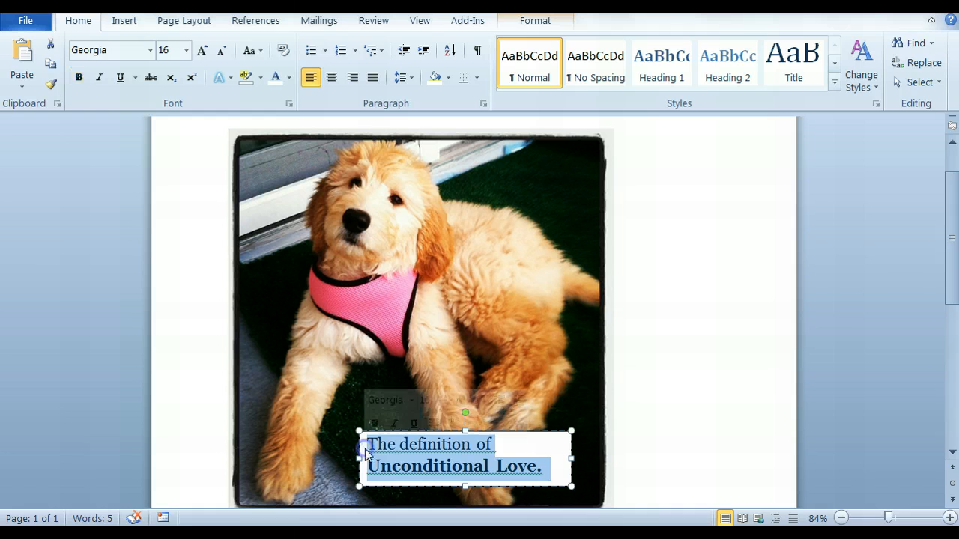
click(433, 423)
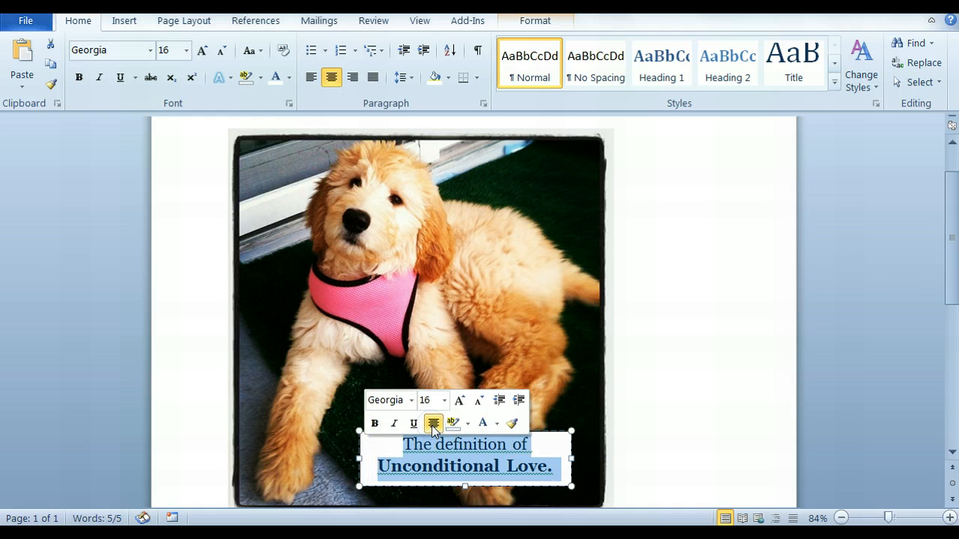
click(541, 448)
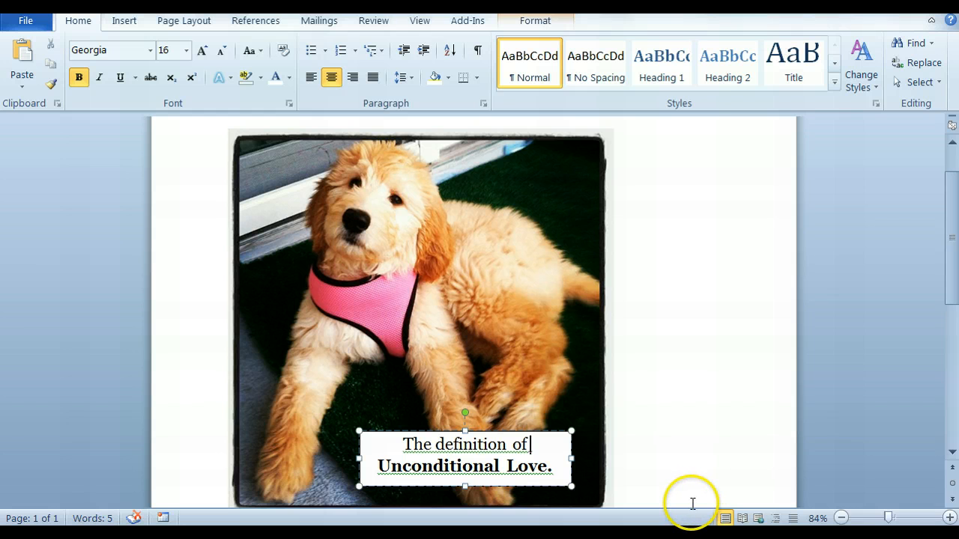
Step: Format the text box shape with no fill and no outline
right_click(559, 488)
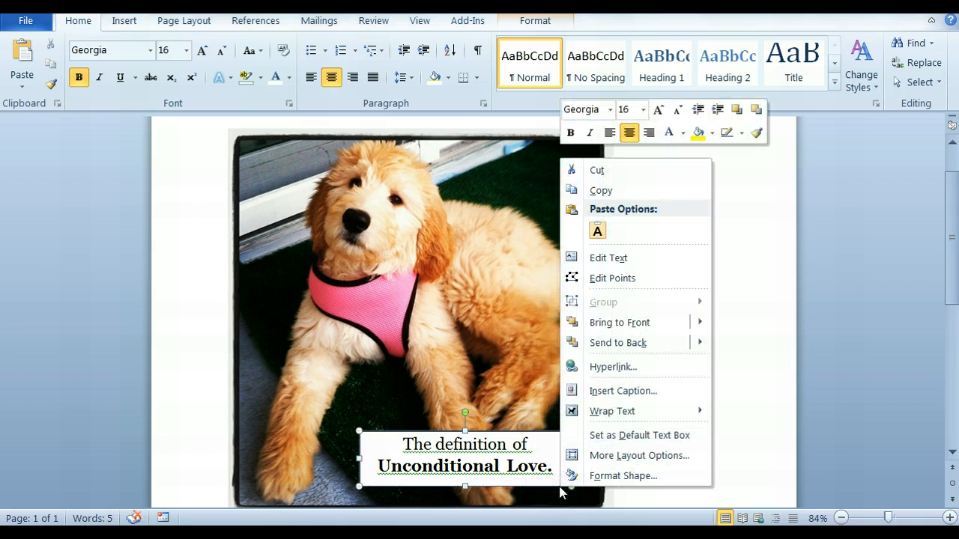
click(604, 479)
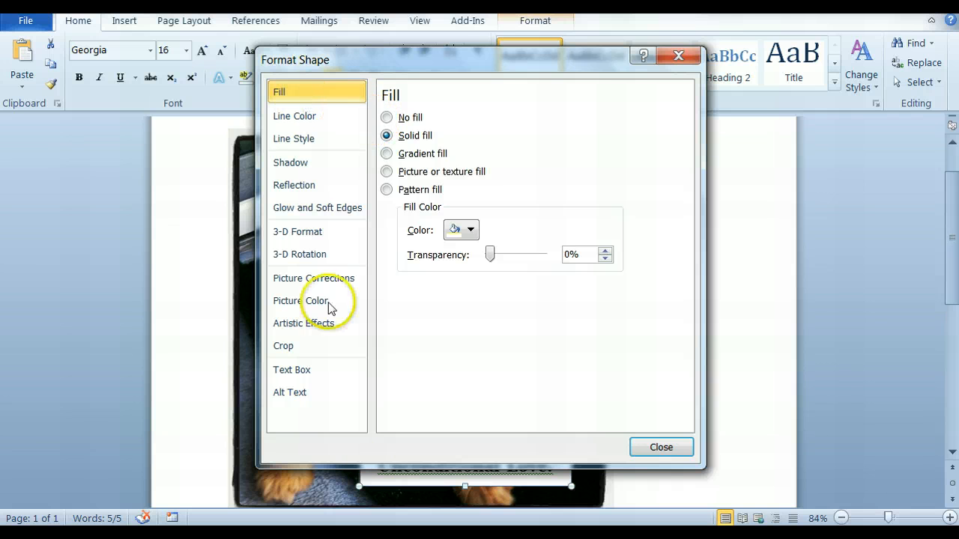
click(385, 120)
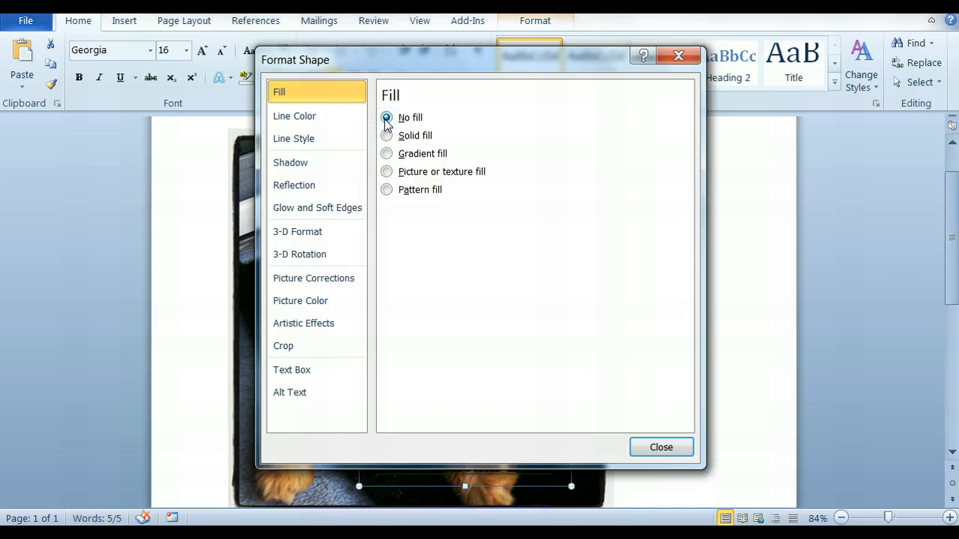
click(302, 119)
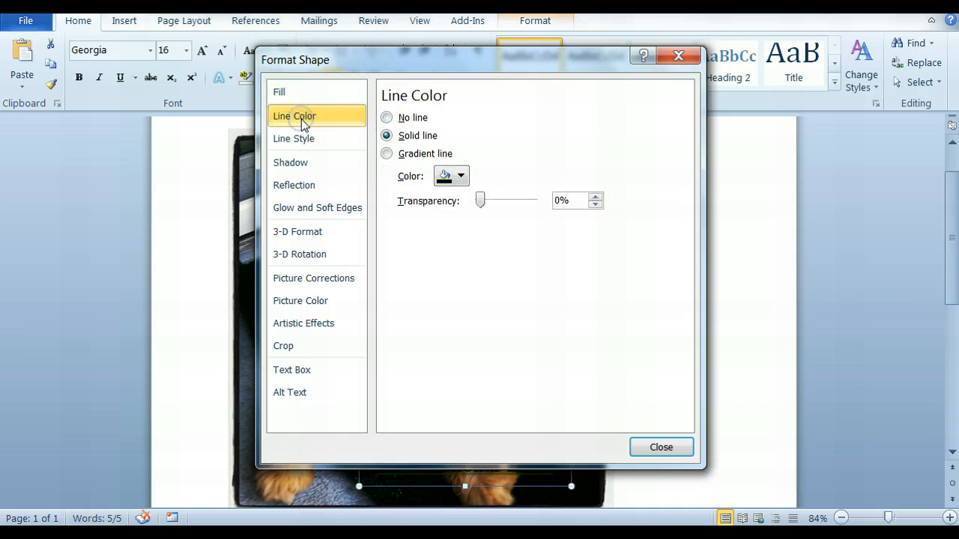
click(385, 118)
click(660, 448)
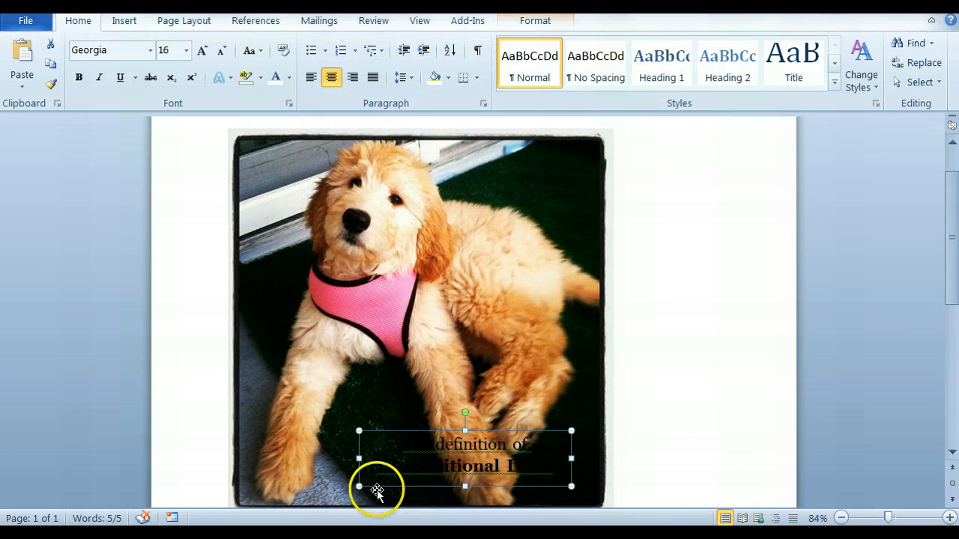
click(528, 471)
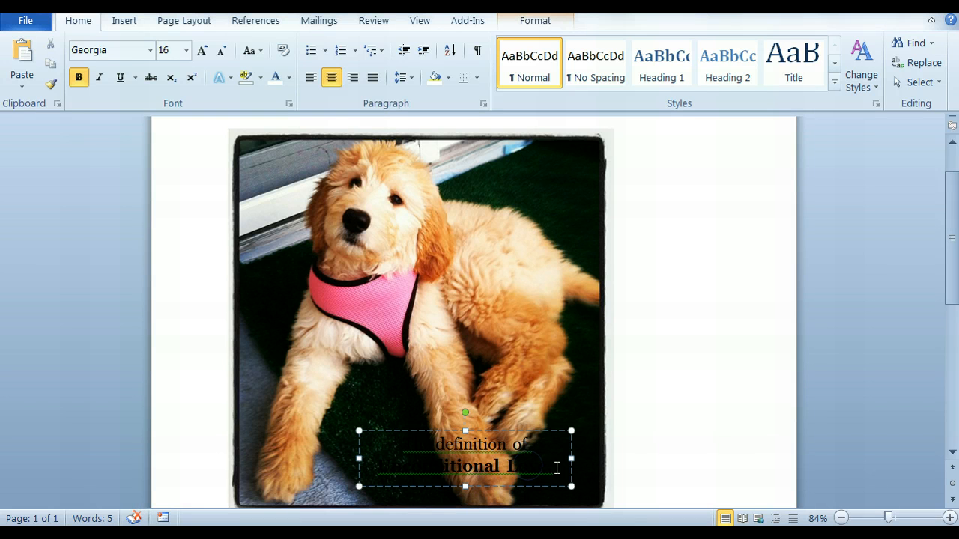
Step: Change the font color of both caption lines to white
drag(557, 470, 350, 433)
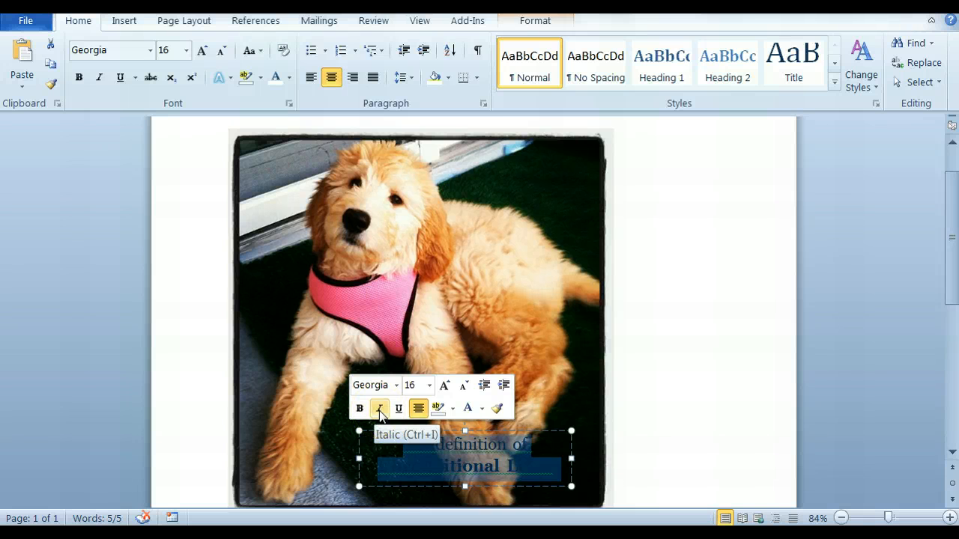
click(481, 407)
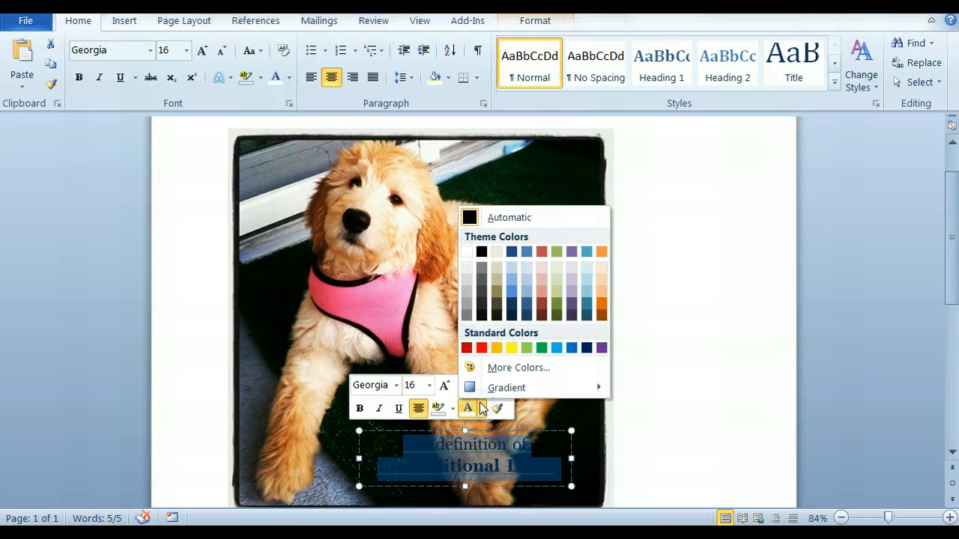
click(463, 253)
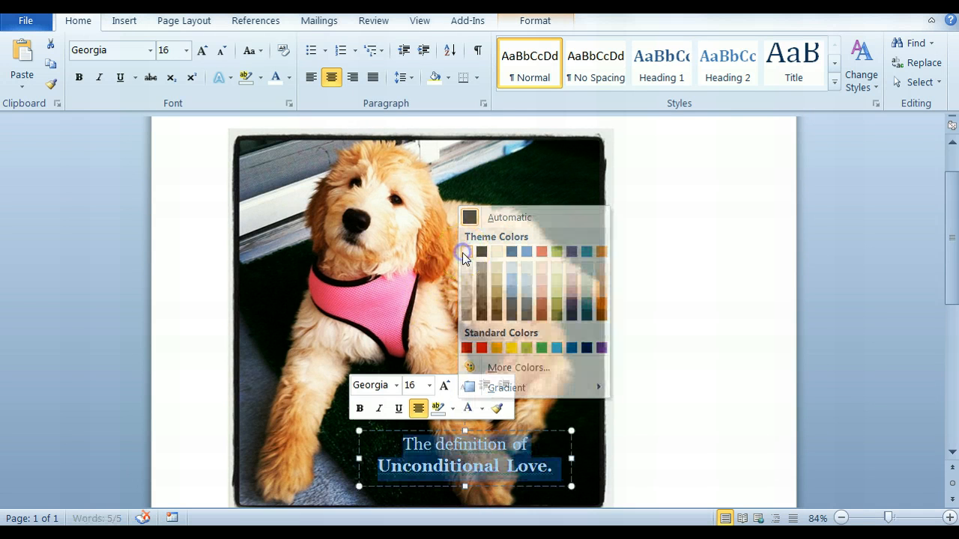
click(355, 428)
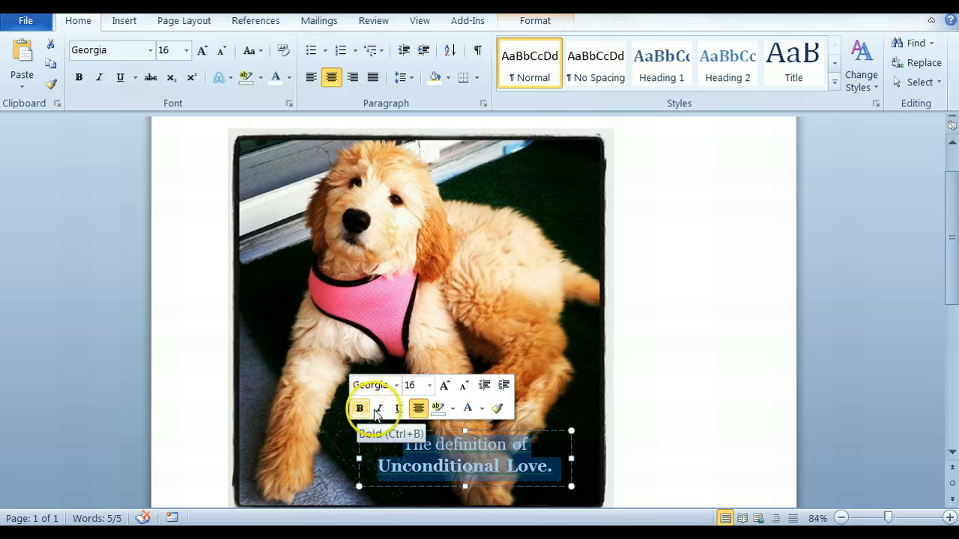
click(663, 449)
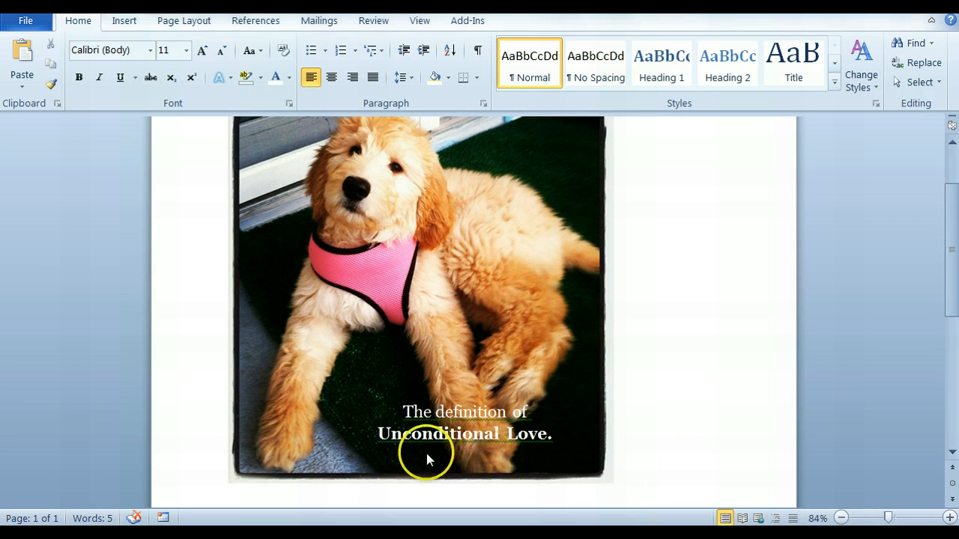
Step: Ignore the grammar flag on the caption line "Unconditional Love." once
right_click(515, 440)
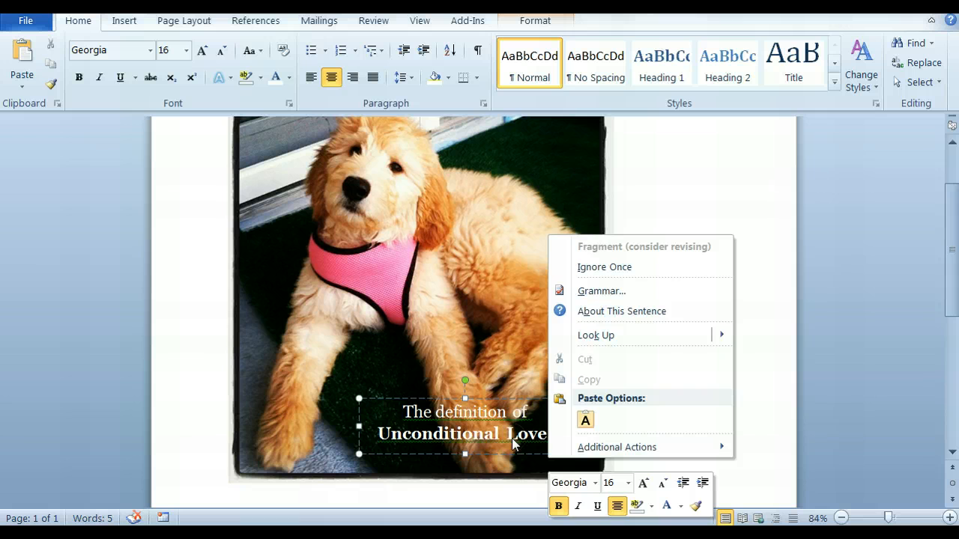
click(599, 267)
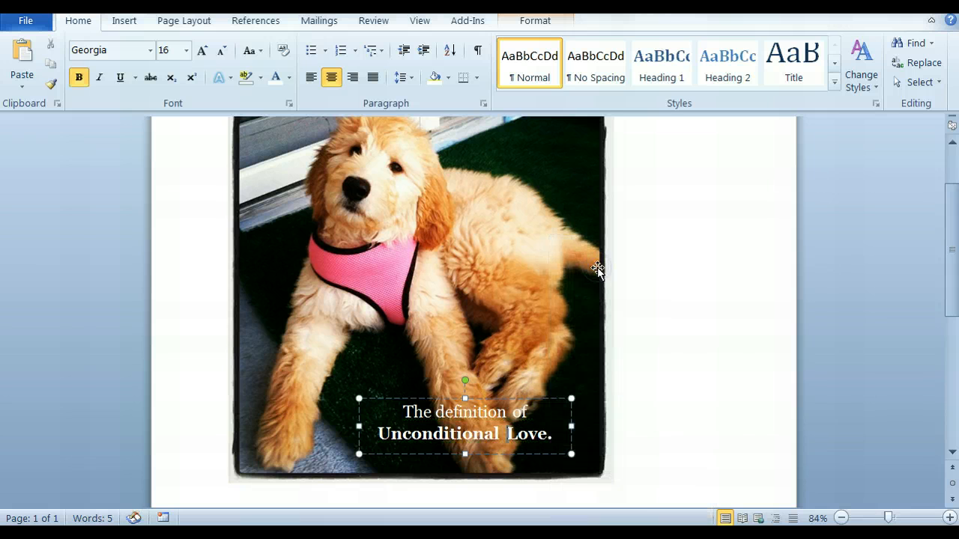
click(632, 474)
drag(950, 296, 954, 272)
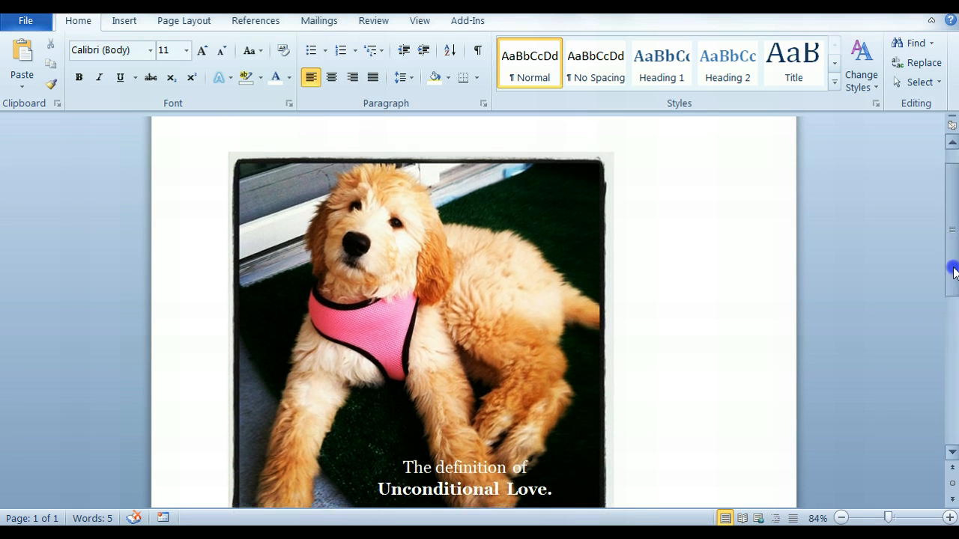
right_click(393, 156)
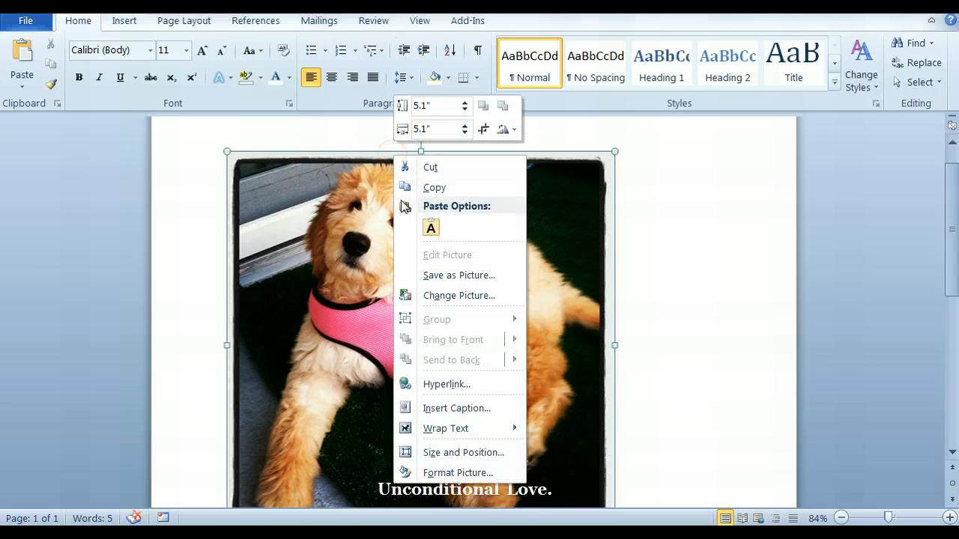
click(442, 188)
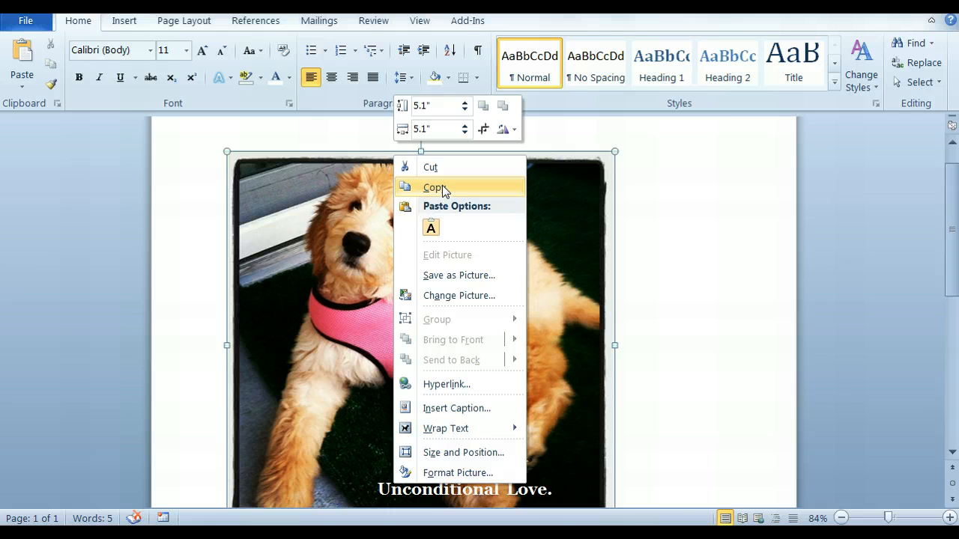
click(740, 233)
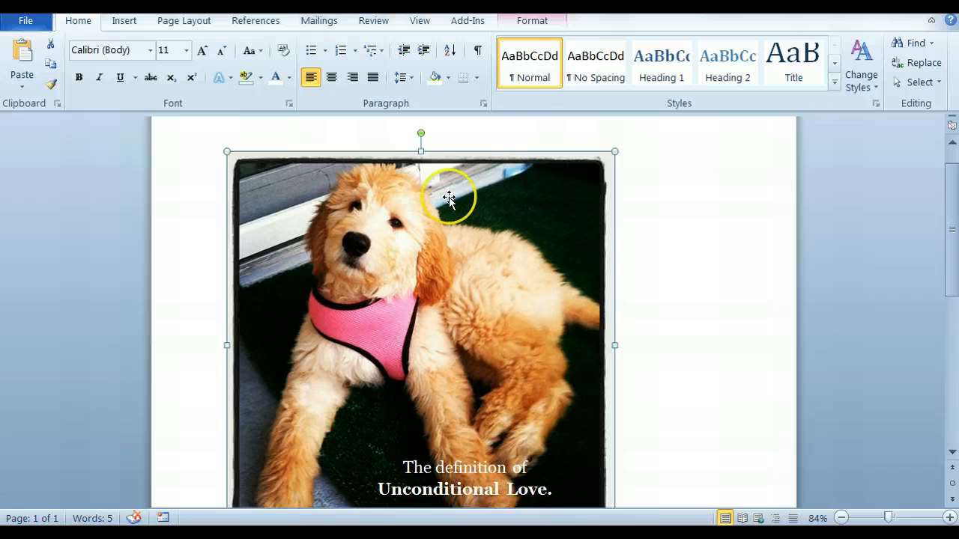
Step: Draw a cloud callout about 1.41" wide and 0.74" high beside the puppy's head, and pull its tail toward the head
click(125, 23)
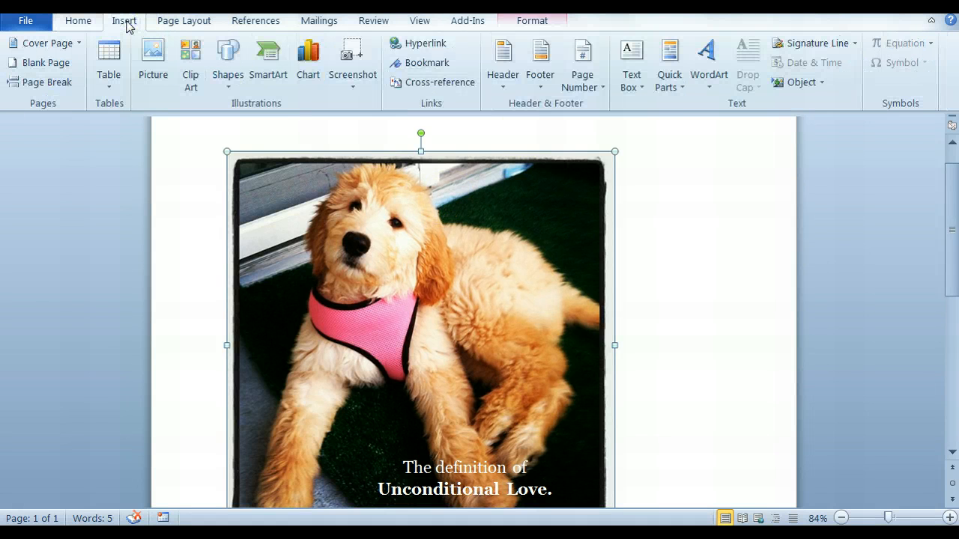
click(226, 64)
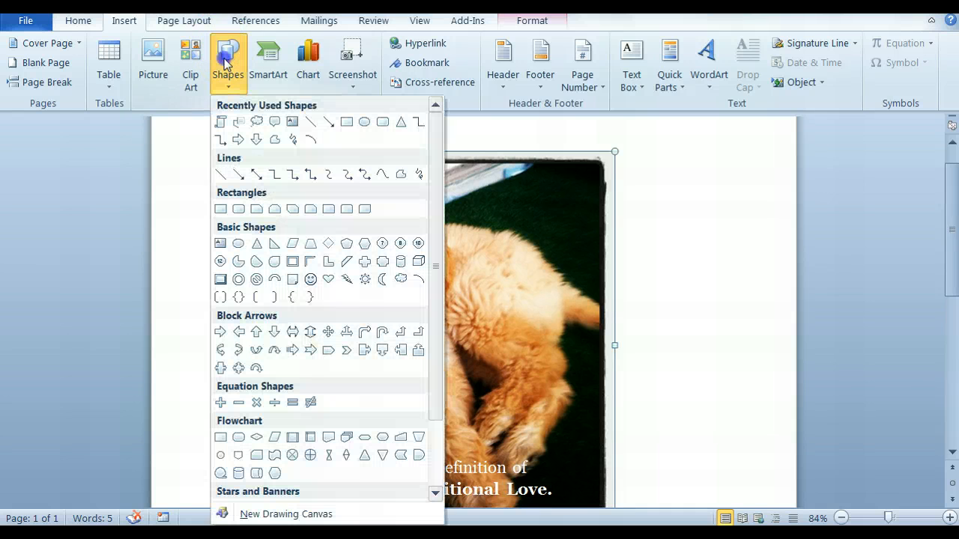
click(256, 121)
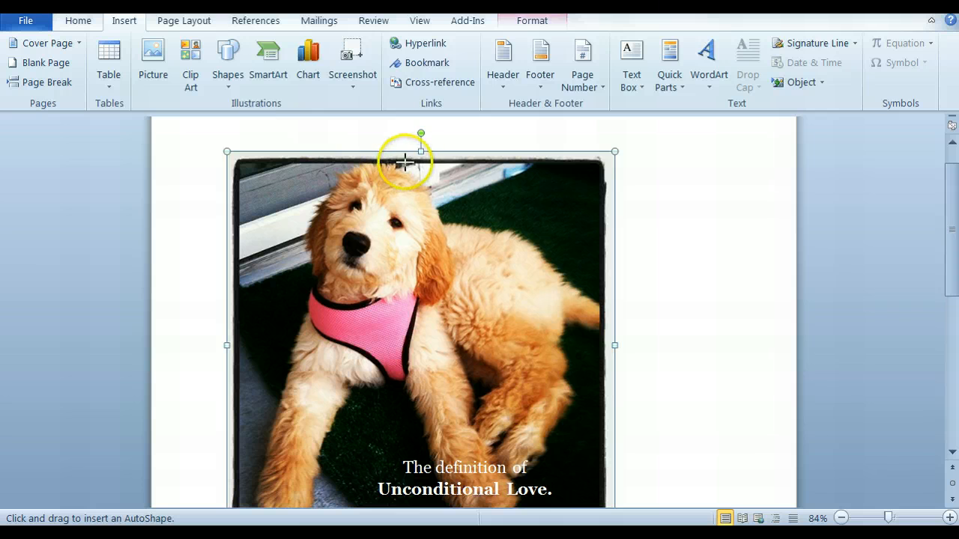
mouse_move(418, 161)
mouse_down()
mouse_move(438, 183)
mouse_move(501, 193)
mouse_move(524, 217)
mouse_up()
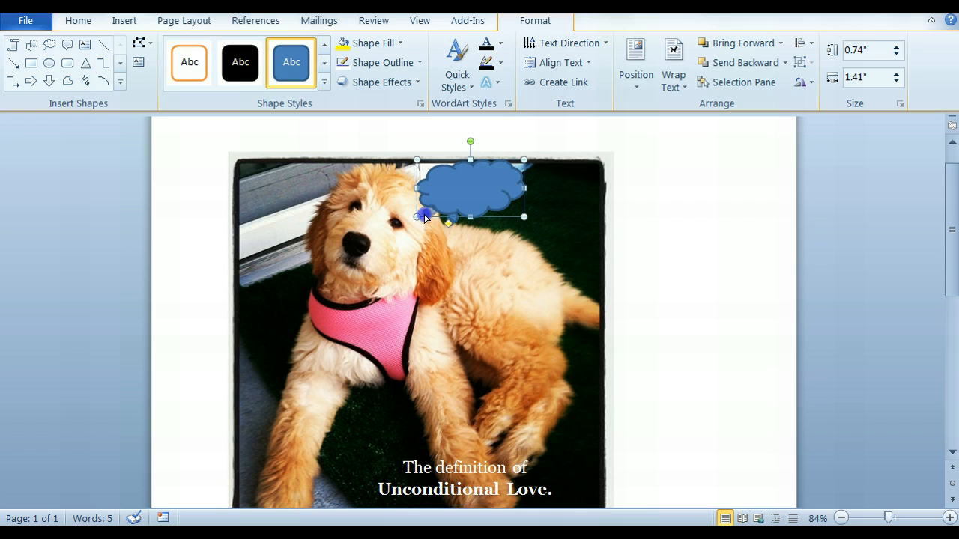
drag(425, 217, 414, 215)
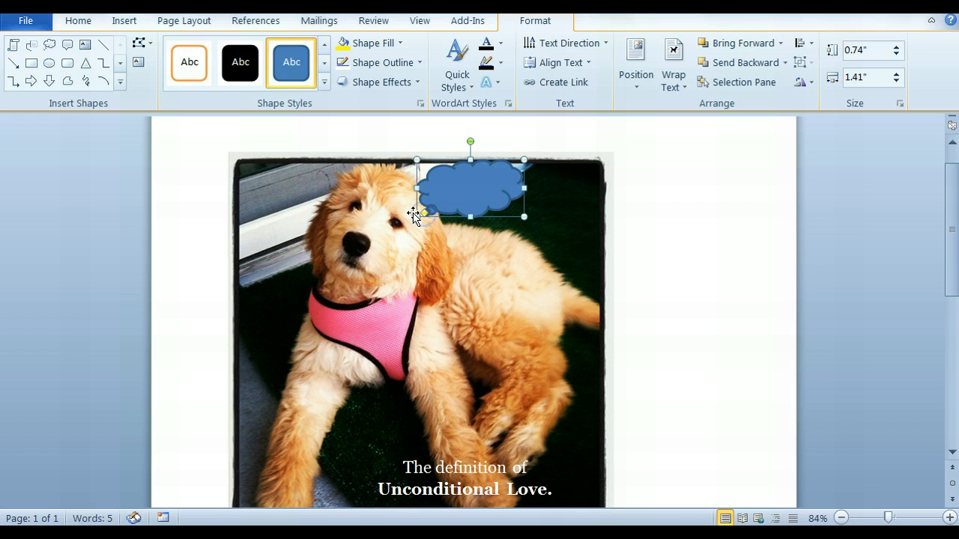
click(681, 253)
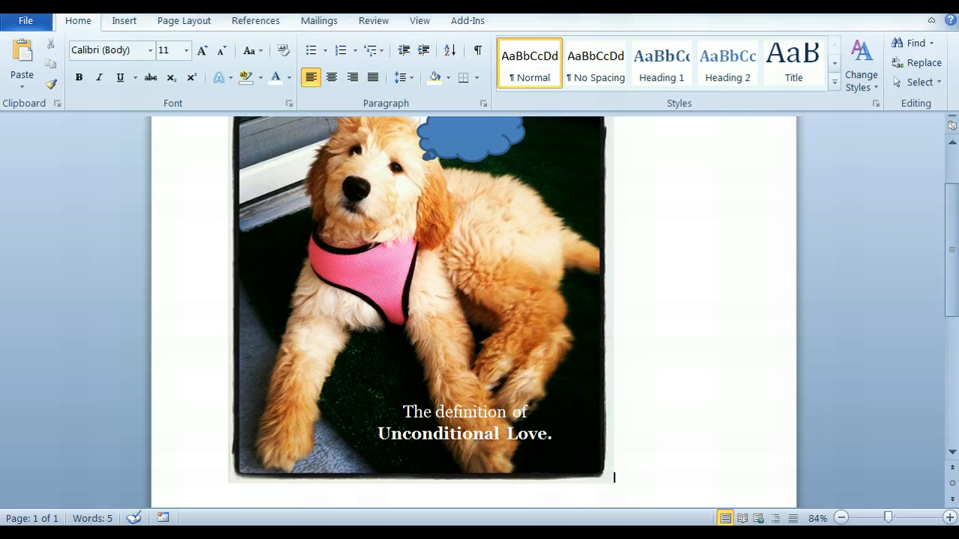
Step: Fill the cloud callout with white
drag(949, 261, 950, 235)
mouse_move(465, 492)
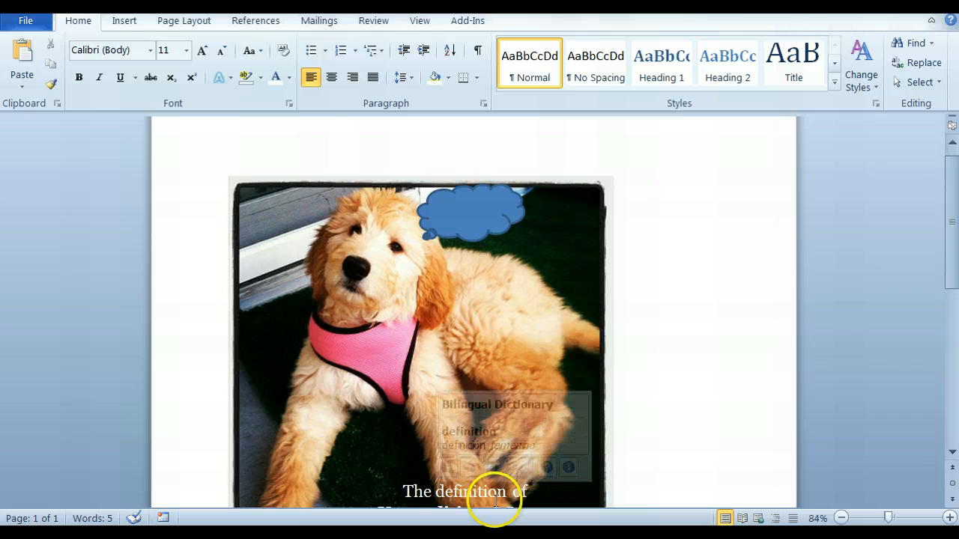
click(469, 213)
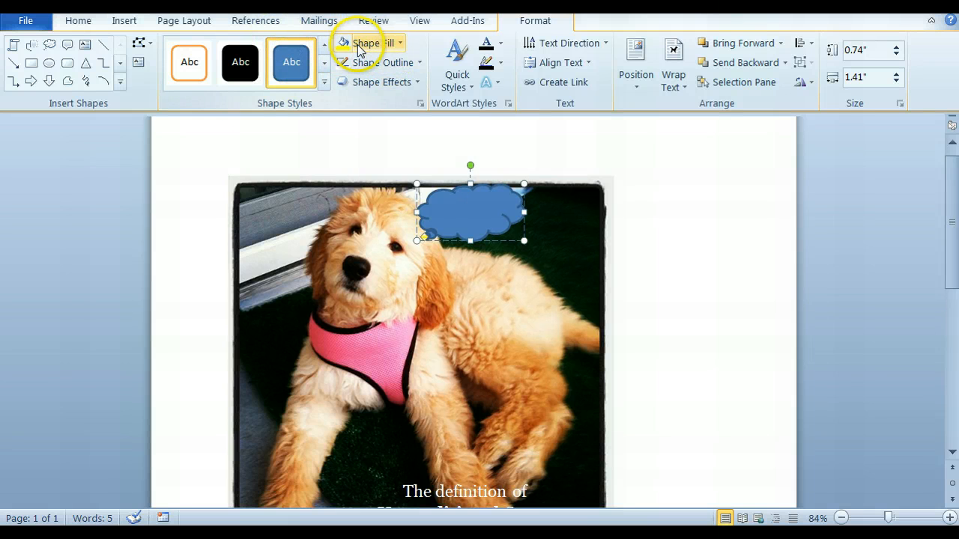
click(402, 43)
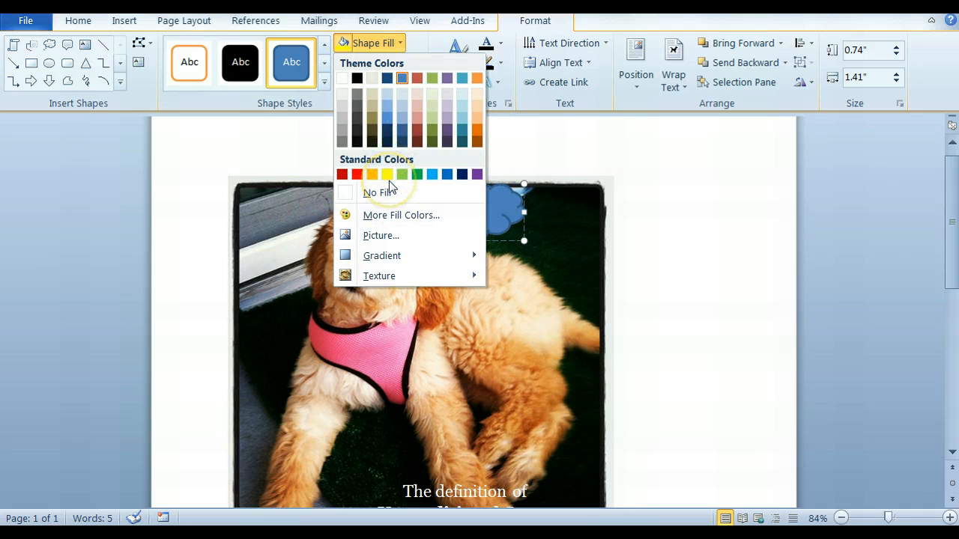
click(341, 79)
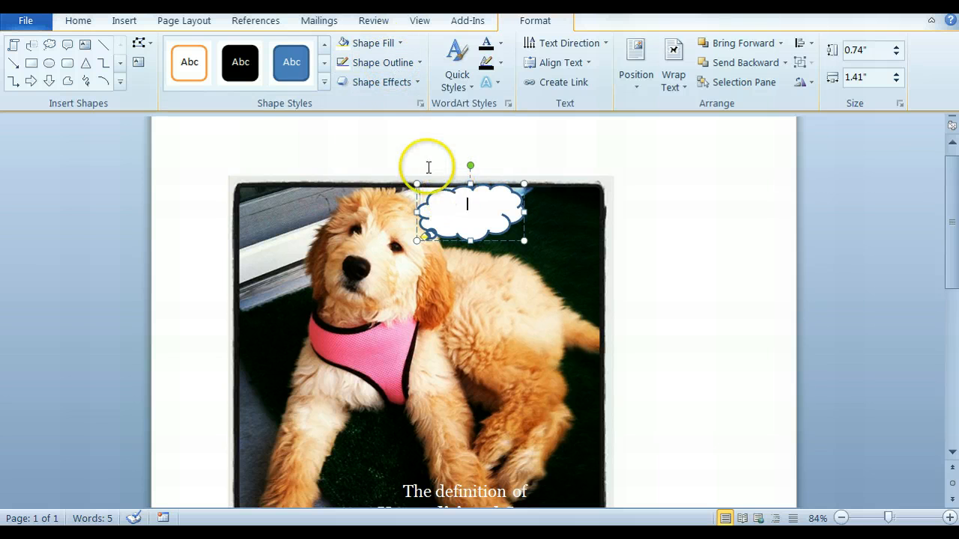
Step: Give the cloud callout a custom light pink outline with RGB values 246, 184, 242
click(419, 63)
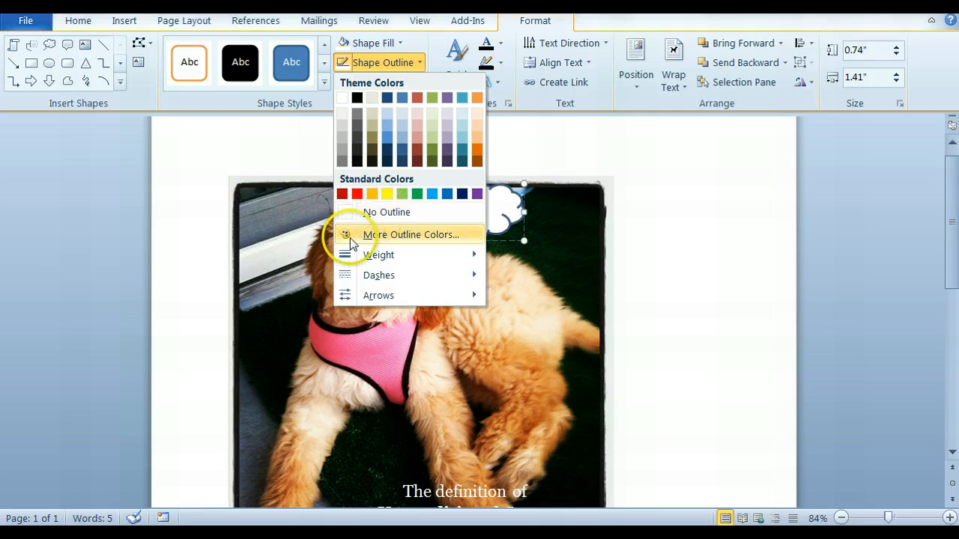
click(375, 235)
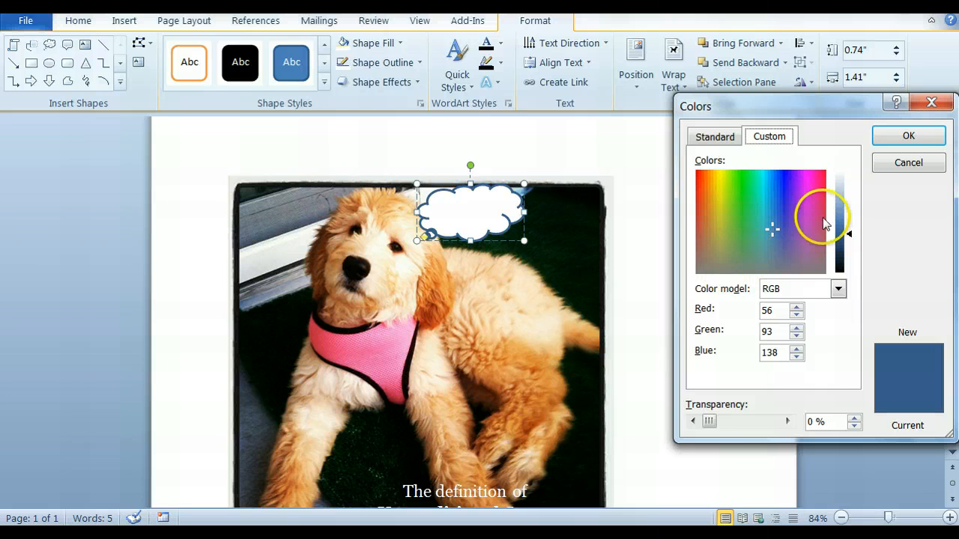
click(805, 193)
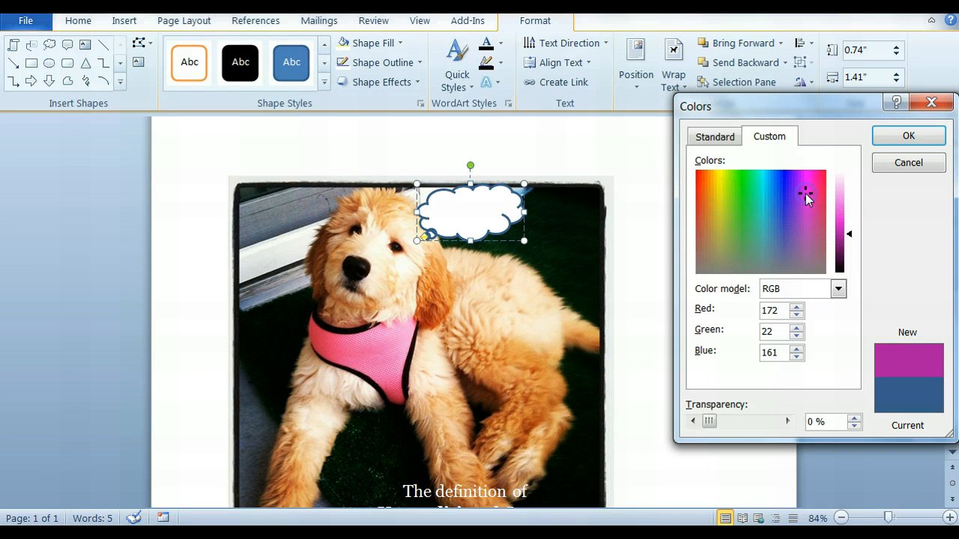
click(842, 199)
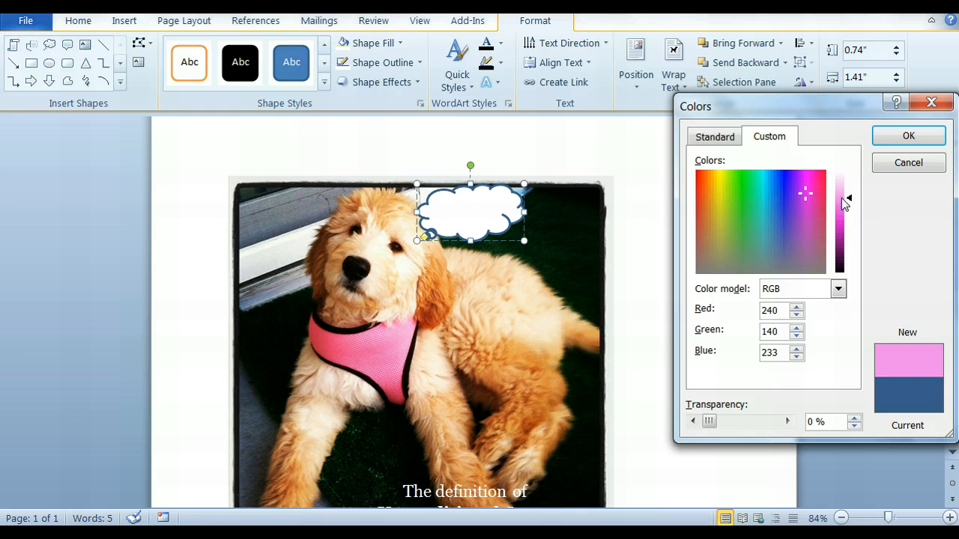
click(841, 188)
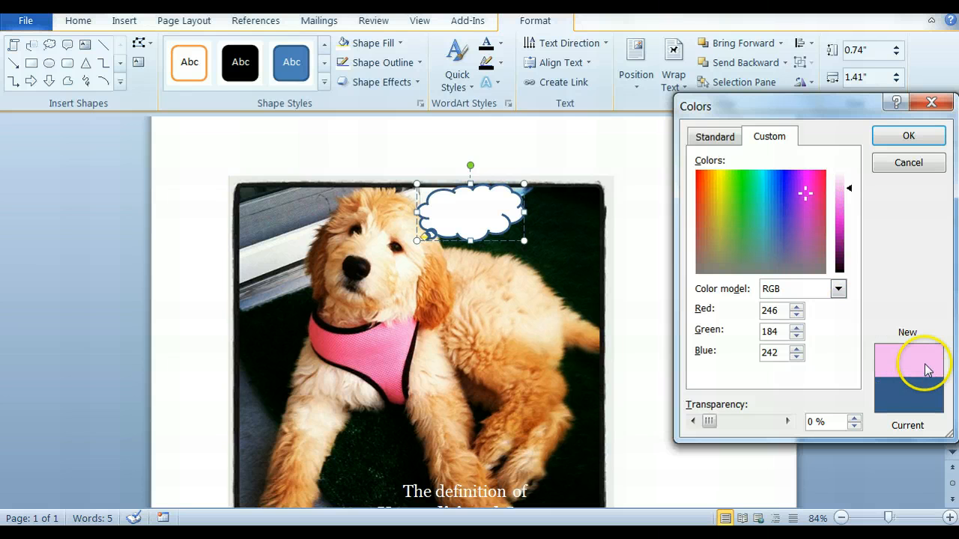
click(907, 137)
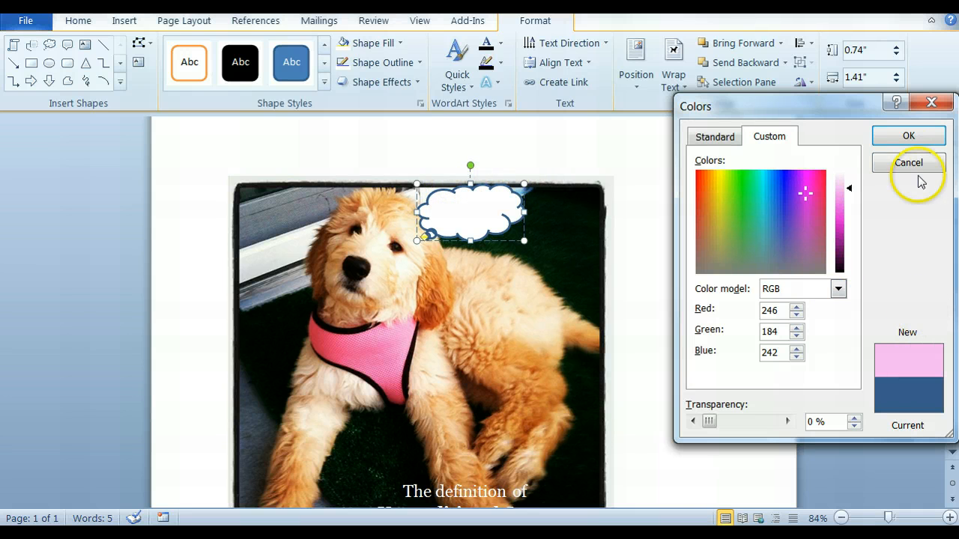
click(912, 137)
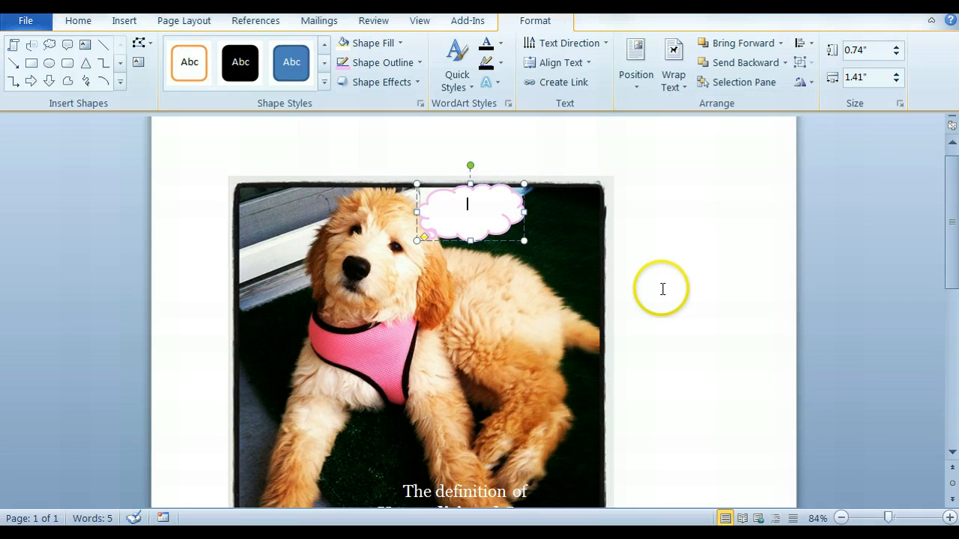
click(657, 255)
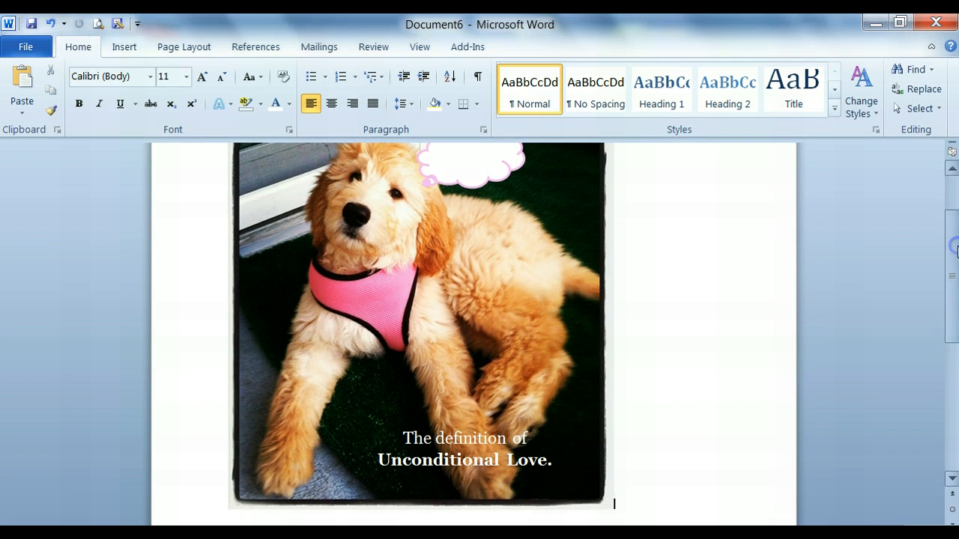
Step: Draw a text box about 0.79" wide and 0.29" high inside the cloud callout and enter "Play with" in it
scroll(951, 221, up, 2)
scroll(951, 247, up, 1)
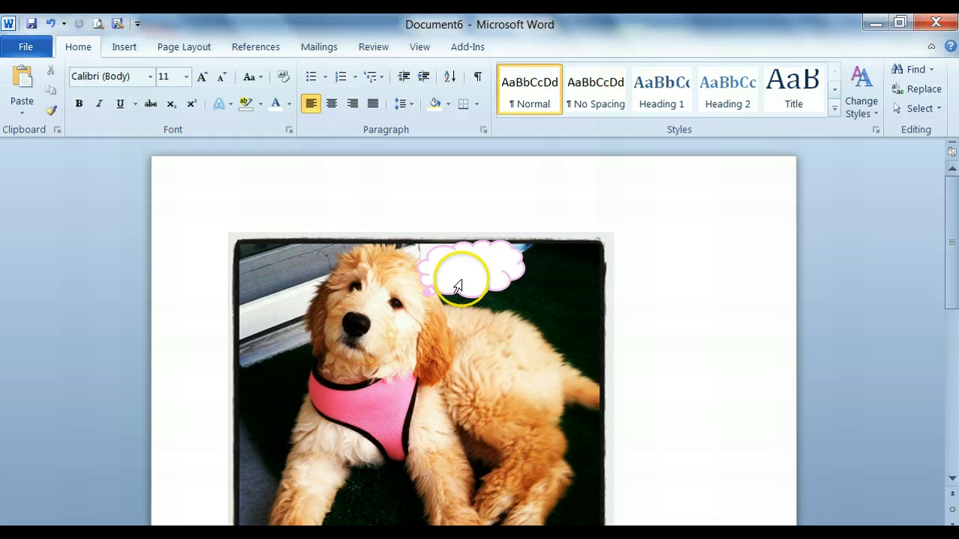
click(122, 47)
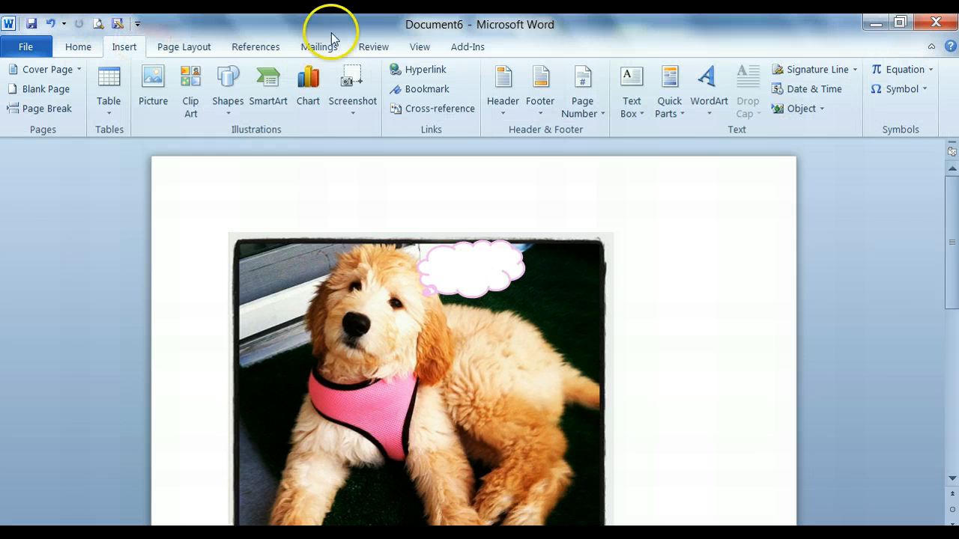
click(636, 111)
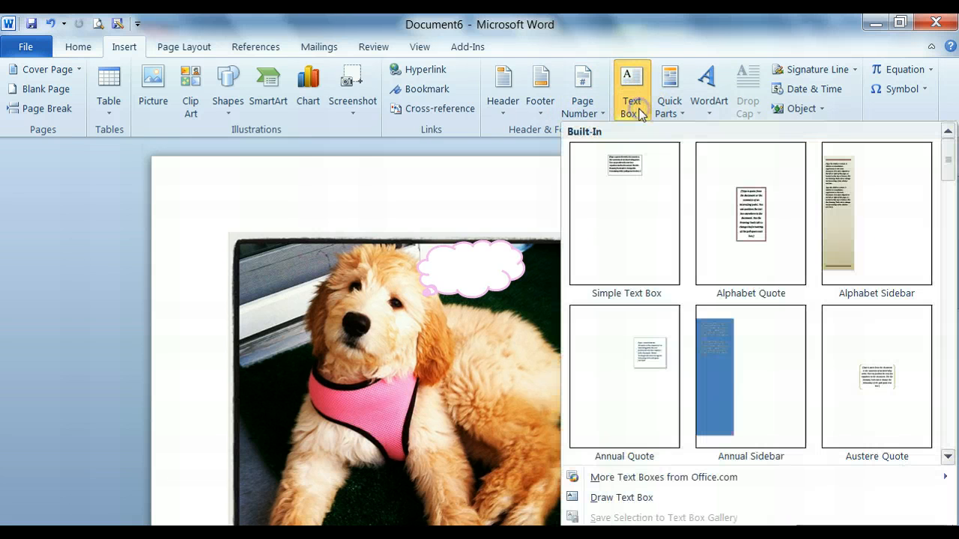
click(621, 498)
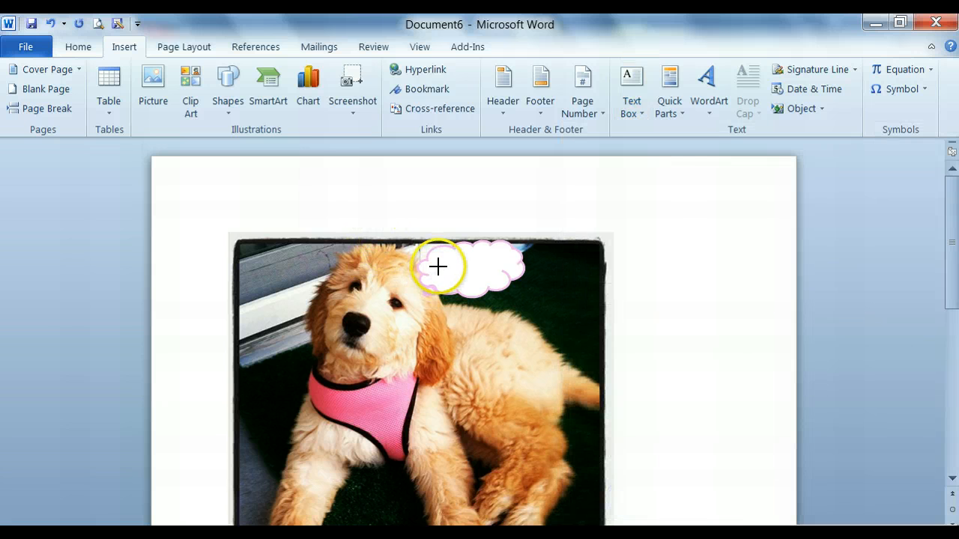
drag(438, 257, 498, 278)
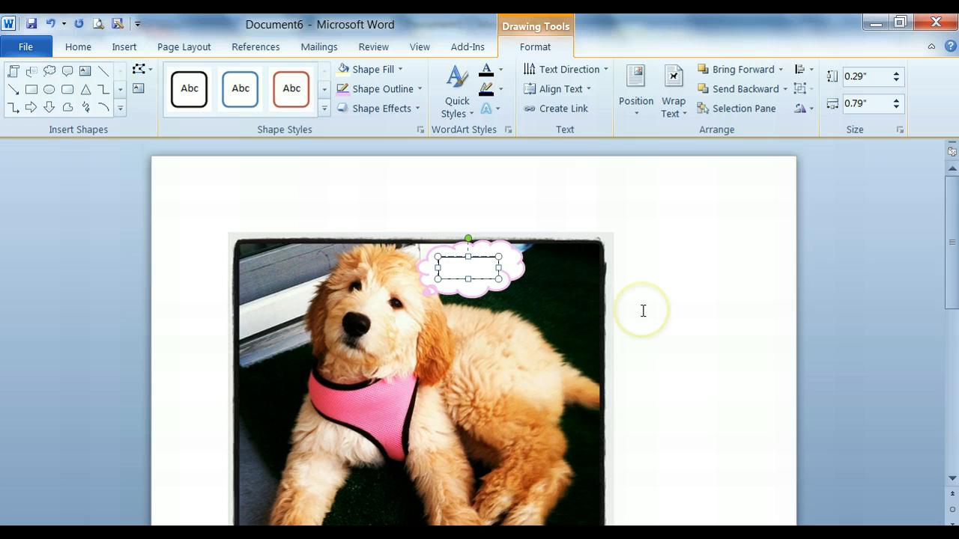
text(Play with)
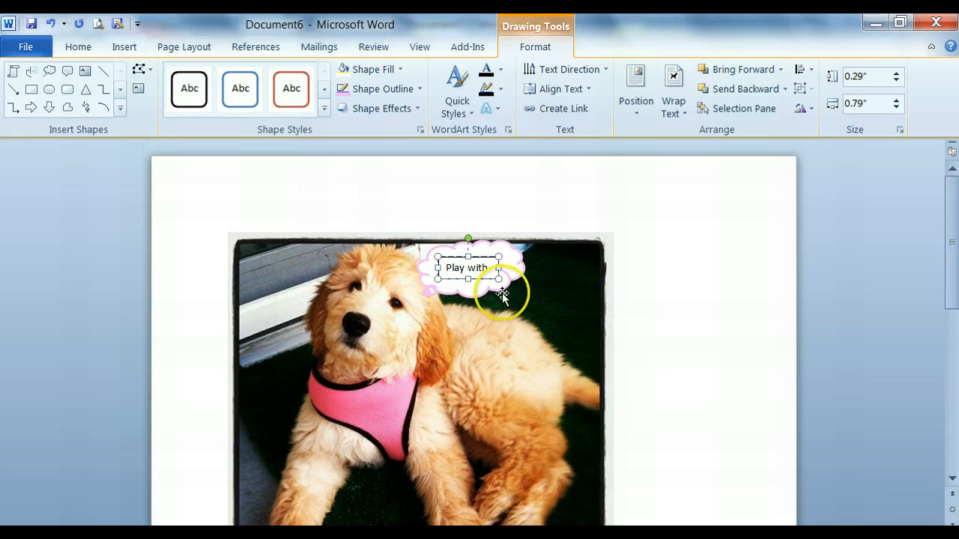
Step: Enlarge the text box inside the cloud callout to about 0.85" wide and 0.37" high, and replace its text with "Let's Play!"
drag(467, 279, 504, 272)
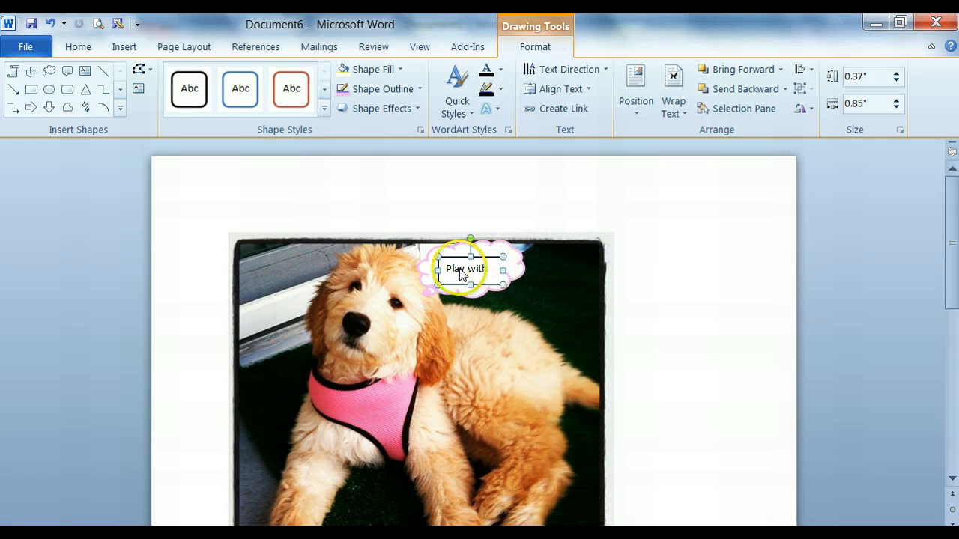
click(458, 269)
triple_click(480, 276)
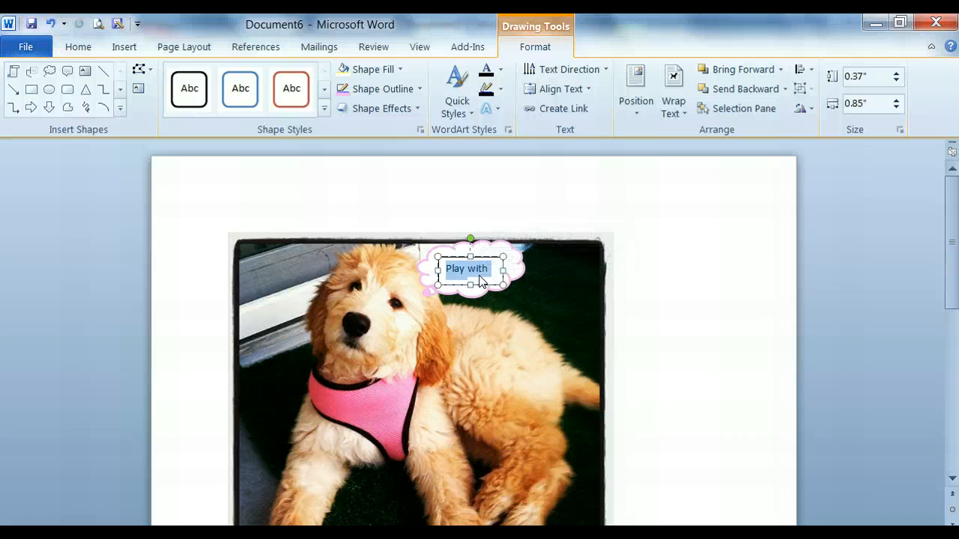
text(Let’s Play!)
Step: Format the "Let's Play!" text in the cloud as bold Kristen ITC at size 9
triple_click(483, 268)
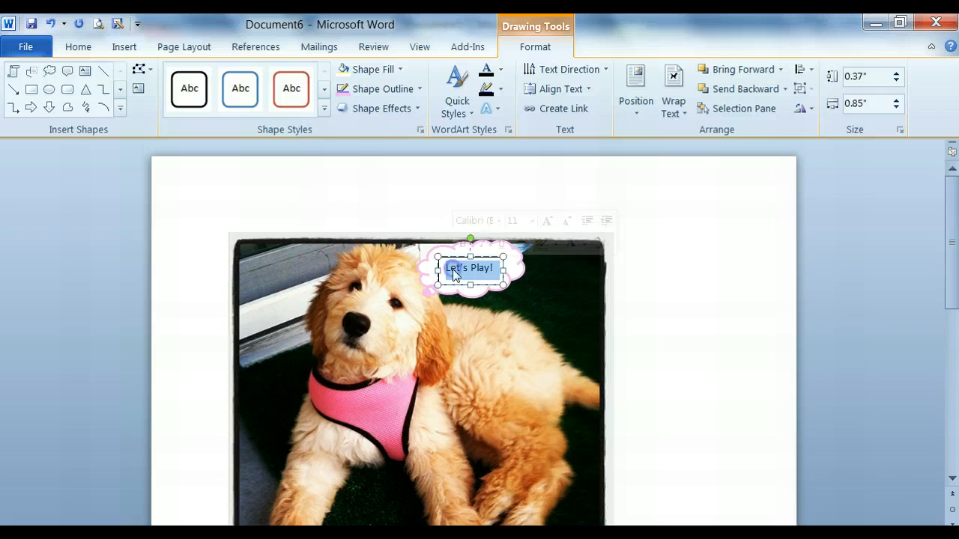
click(498, 221)
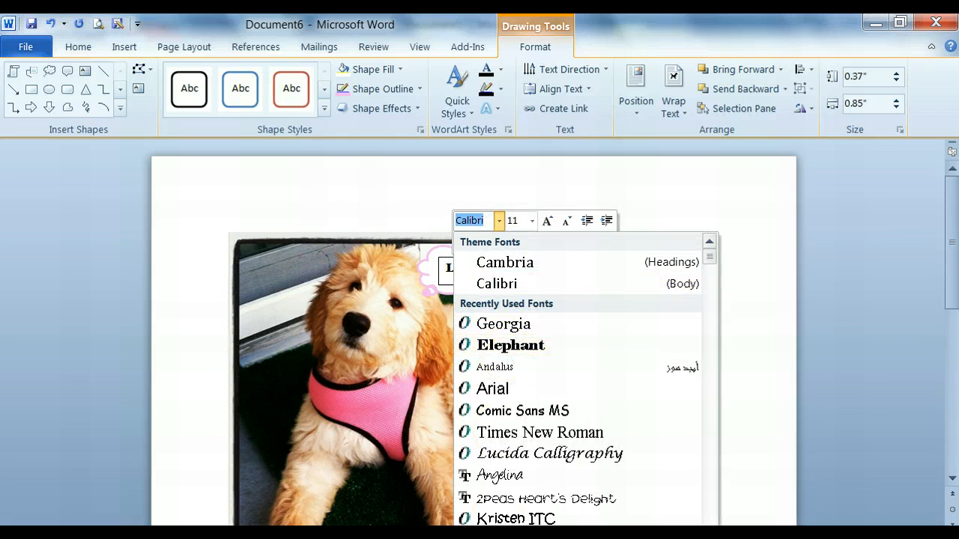
click(509, 519)
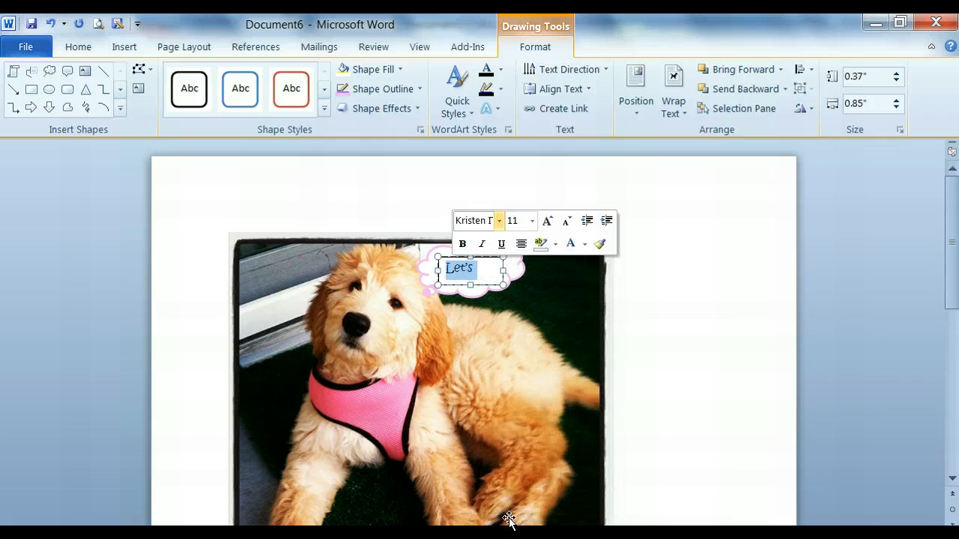
click(532, 221)
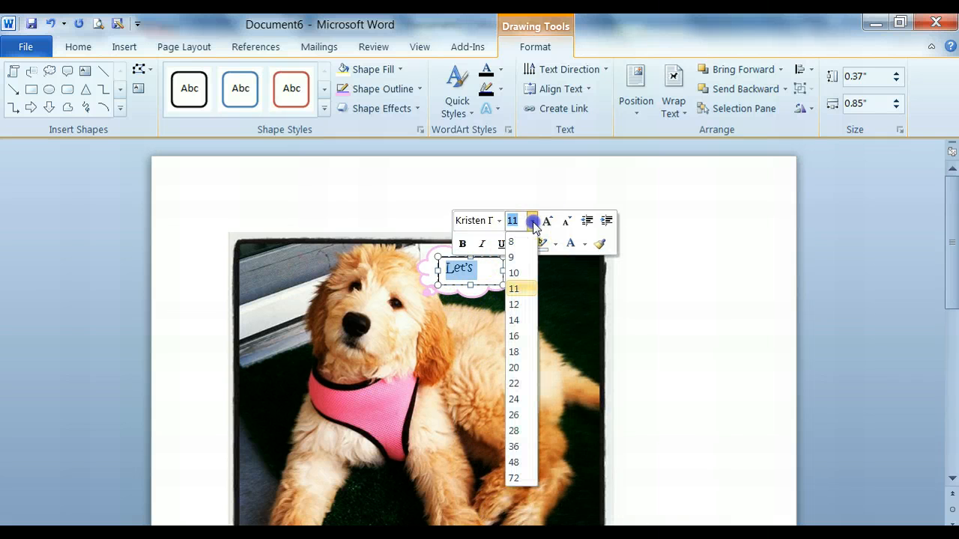
click(517, 256)
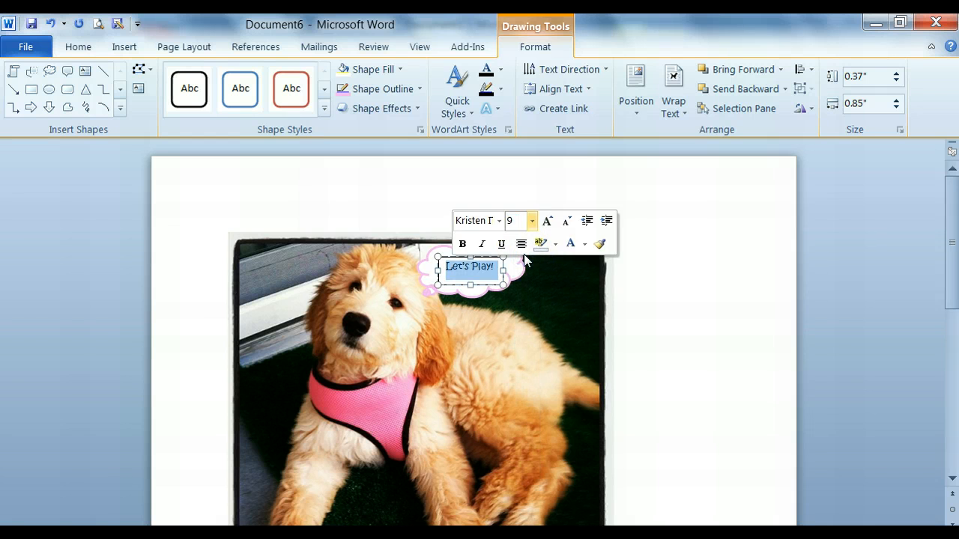
click(461, 245)
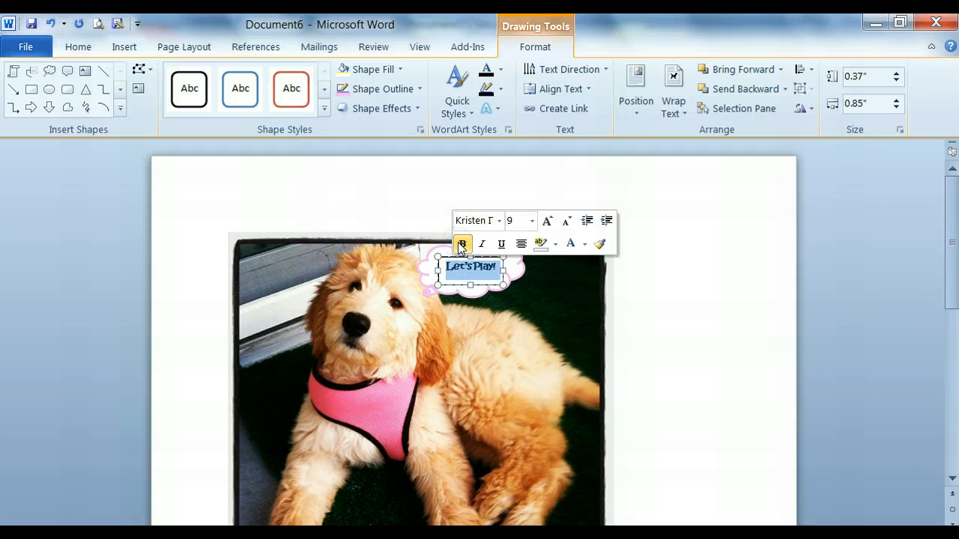
click(637, 311)
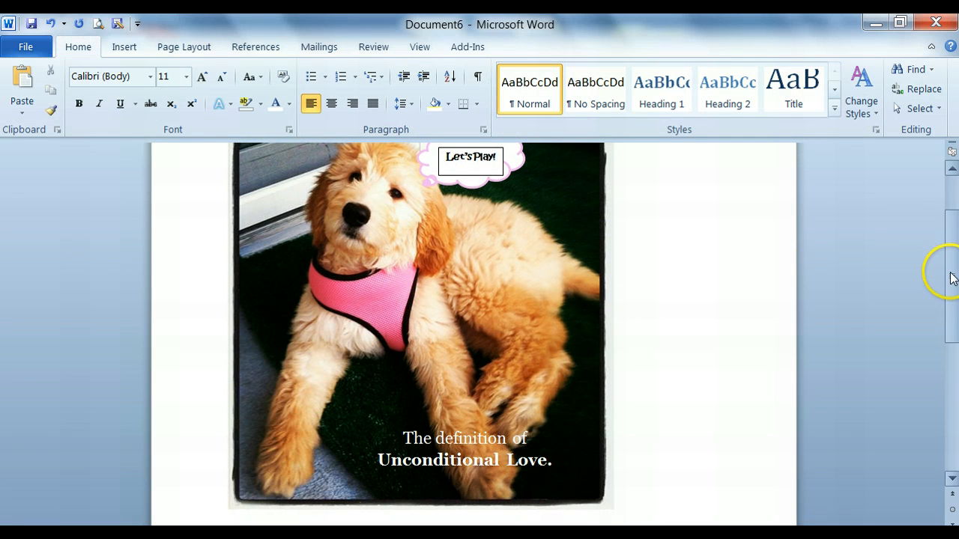
Step: Remove the outline from the "Let's Play!" text box by setting its line color to No line
drag(952, 274, 950, 242)
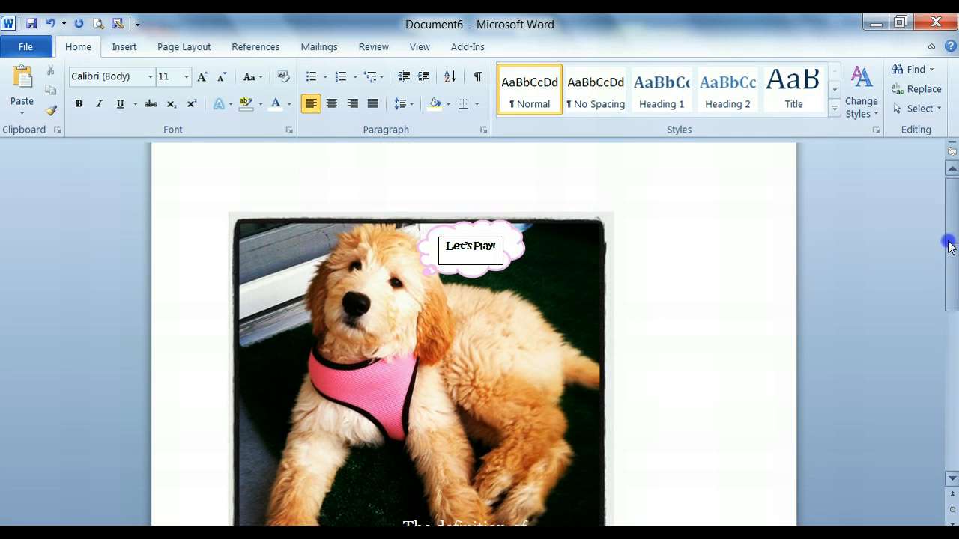
click(501, 237)
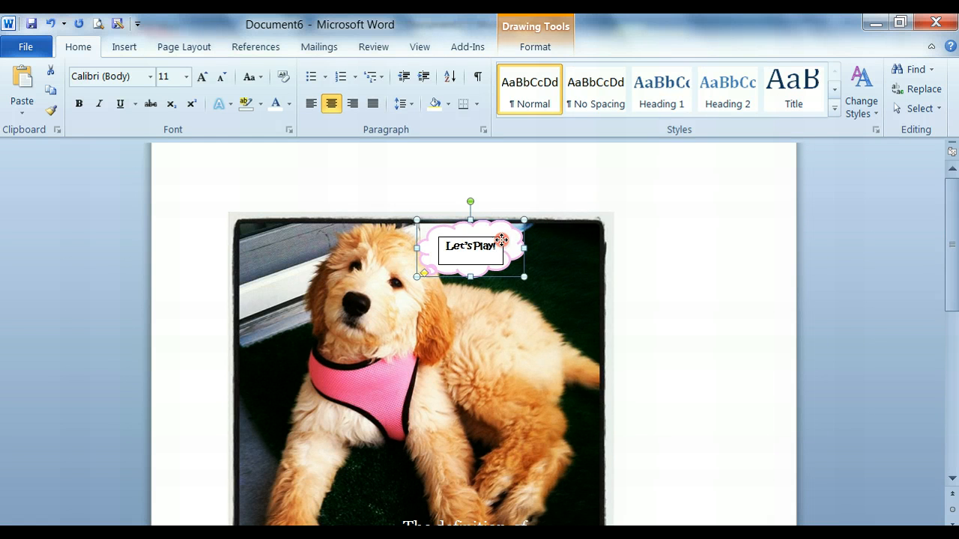
right_click(501, 241)
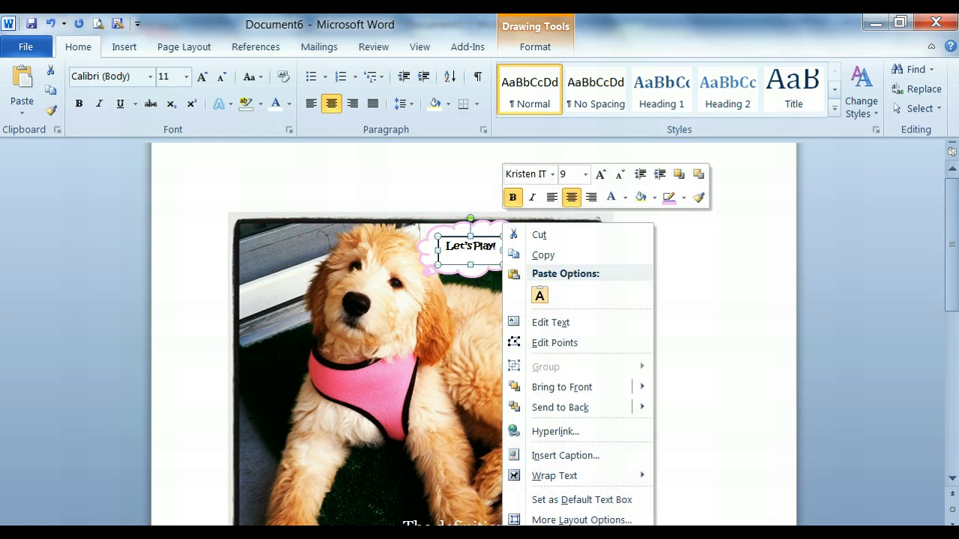
click(567, 537)
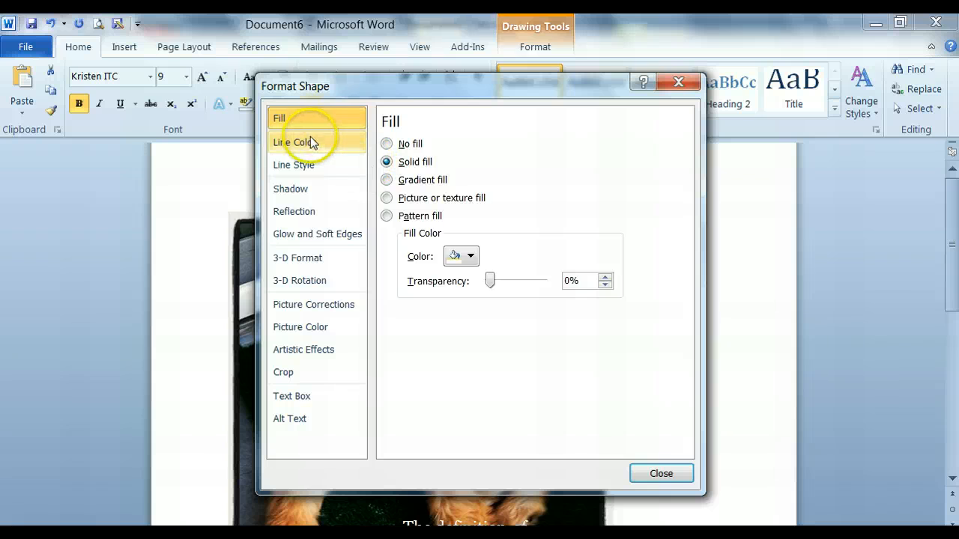
click(297, 144)
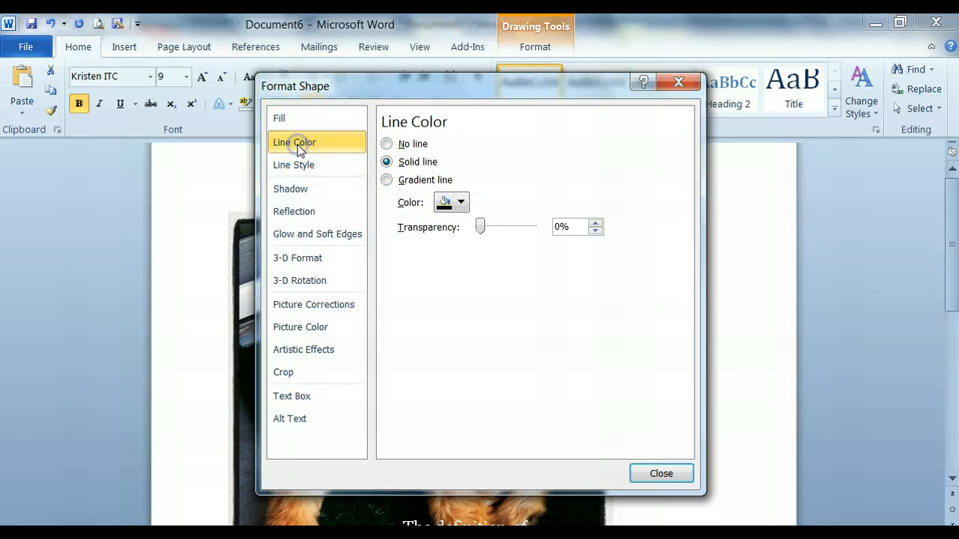
click(384, 142)
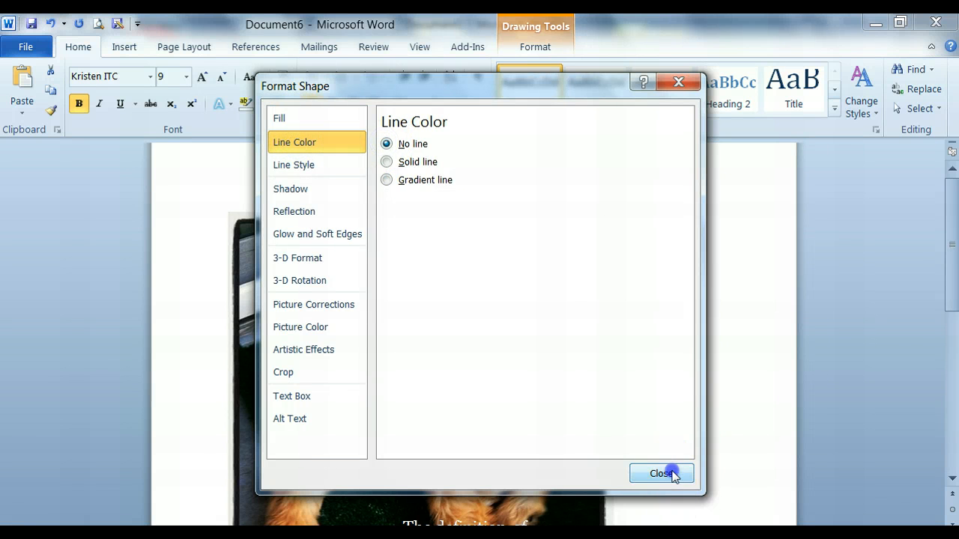
click(669, 471)
click(674, 420)
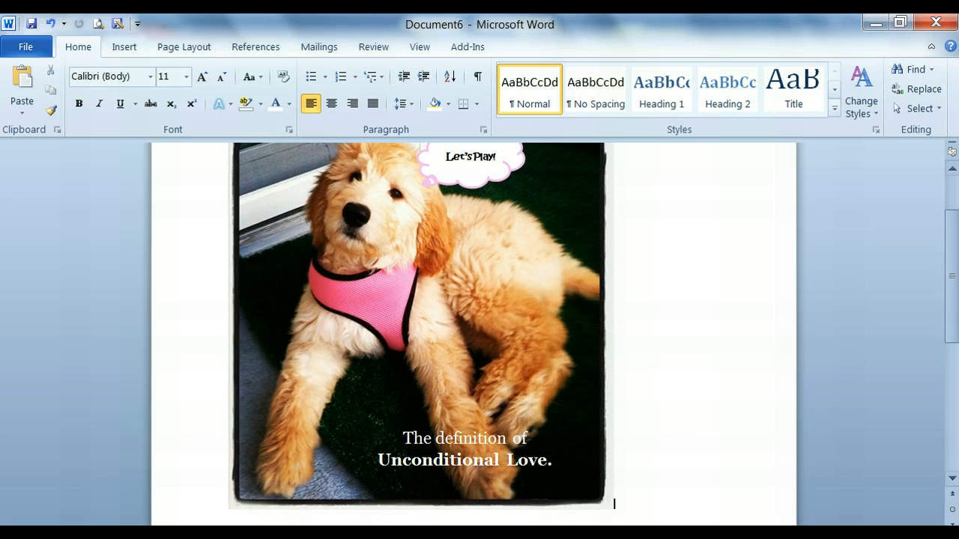
drag(952, 274, 952, 220)
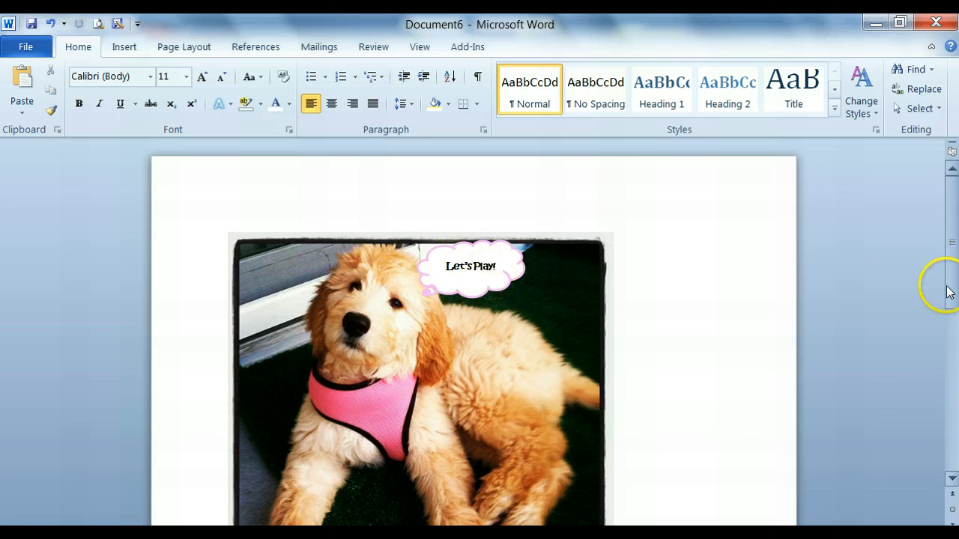
drag(947, 261, 949, 318)
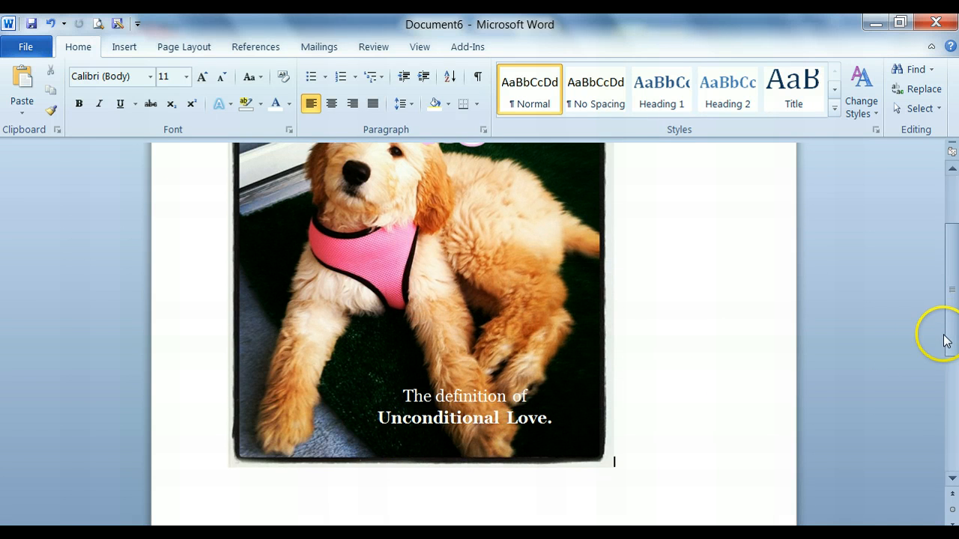
drag(947, 335, 951, 313)
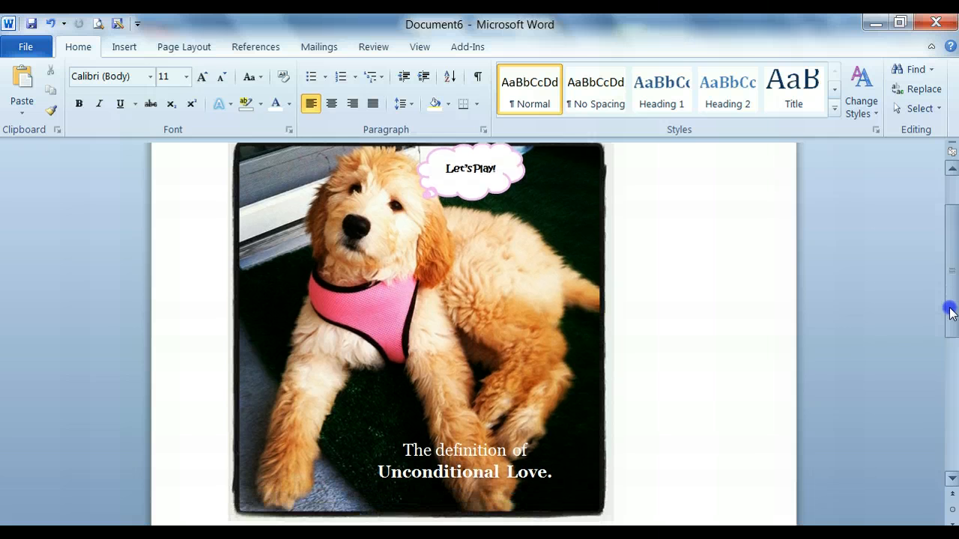